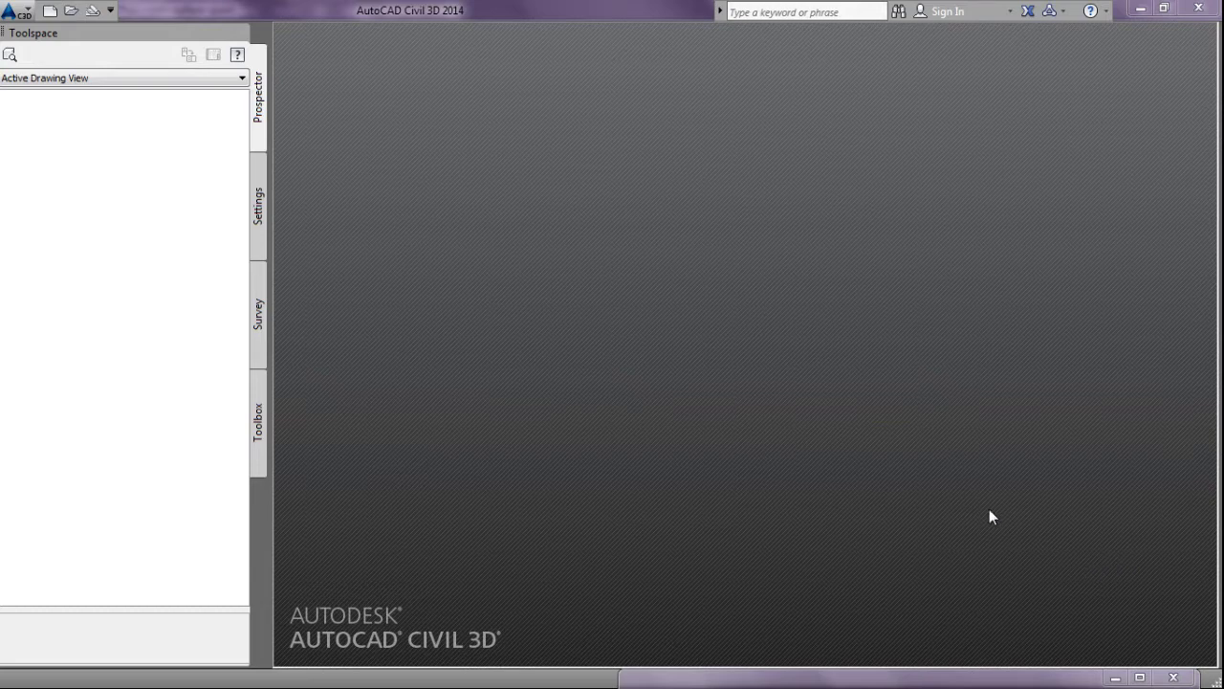
Switch to the Windows Explorer window showing D:\TUTORIAL C3D.
key(alt+Tab)
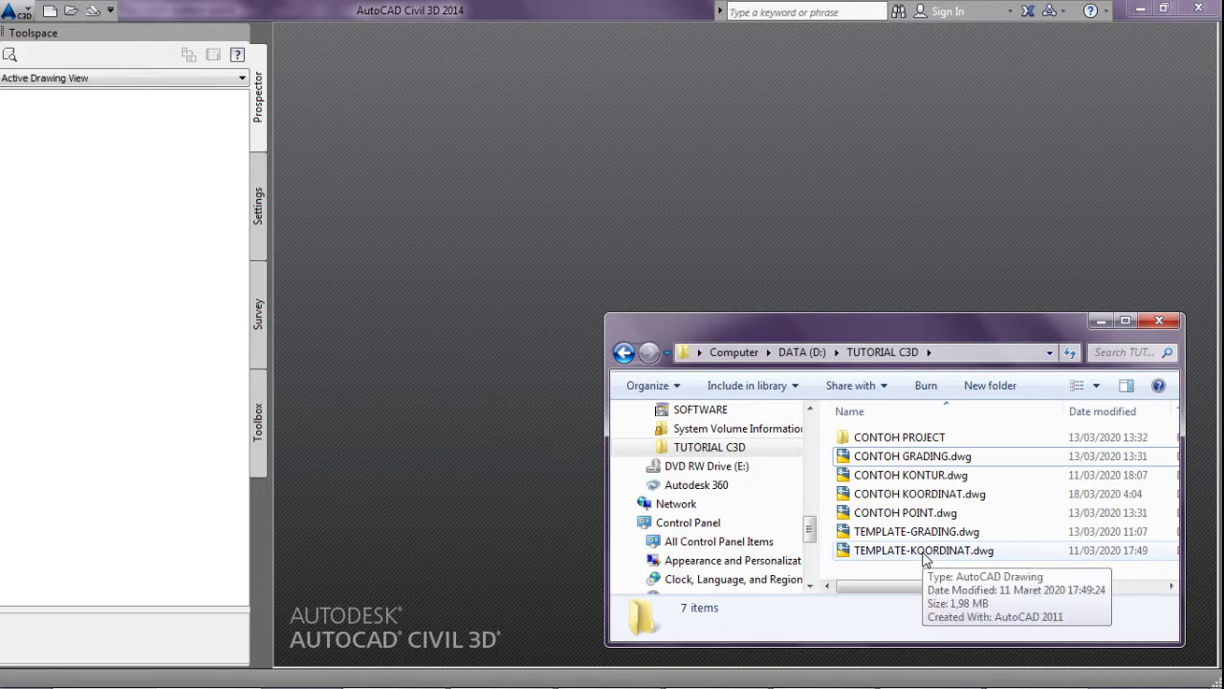
Select TEMPLATE-GRADING.dwg and CONTOH KONTUR.dwg and drag both into Civil 3D.
click(928, 532)
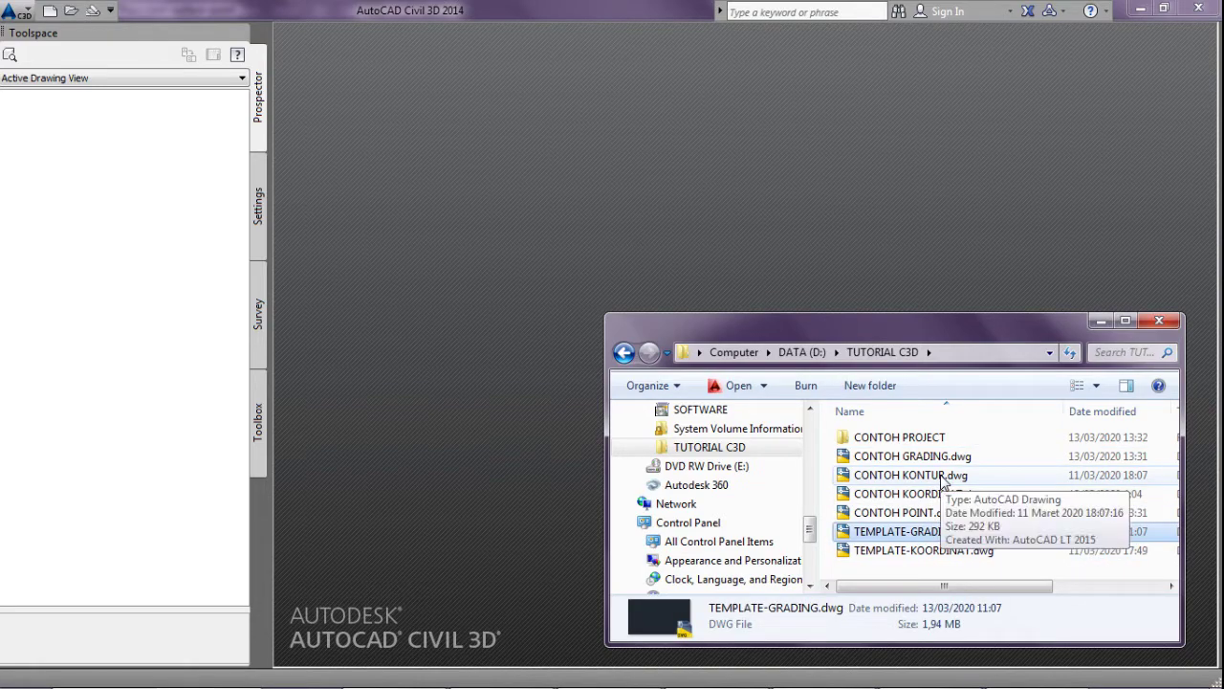
ctrl+click(891, 476)
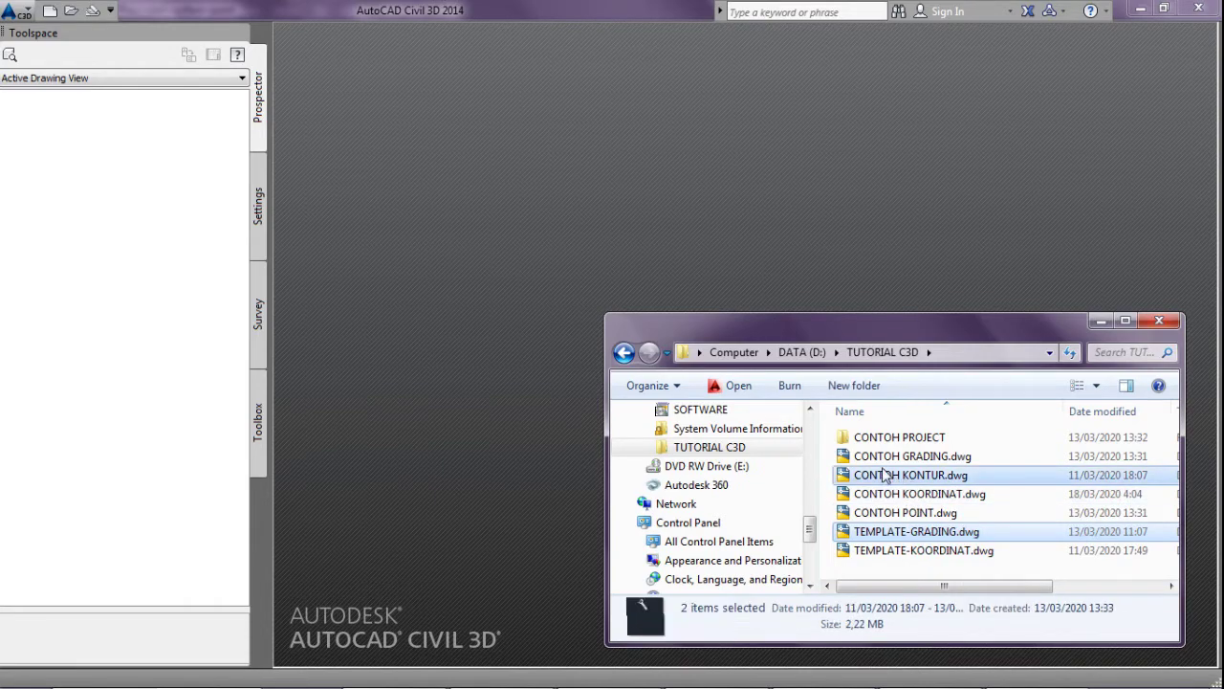
drag(892, 476, 578, 224)
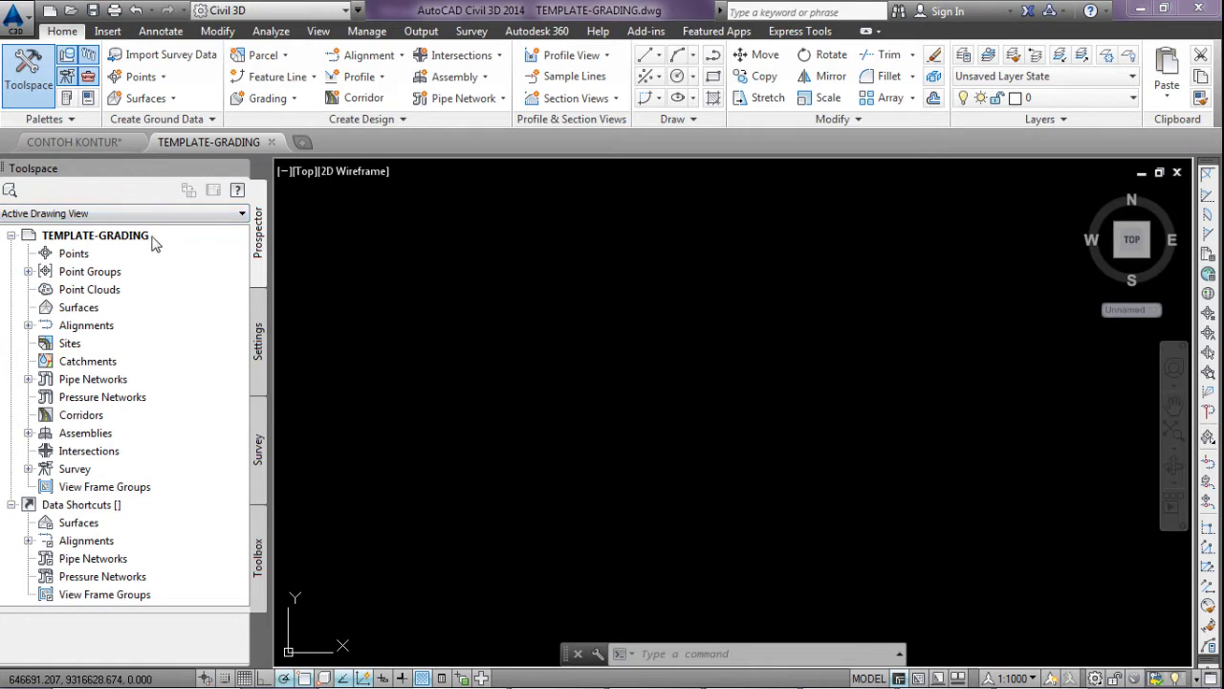
In CONTOH KONTUR, check a contour's properties: a polyline at elevation 37.5 on AR-KONTUR.
click(75, 141)
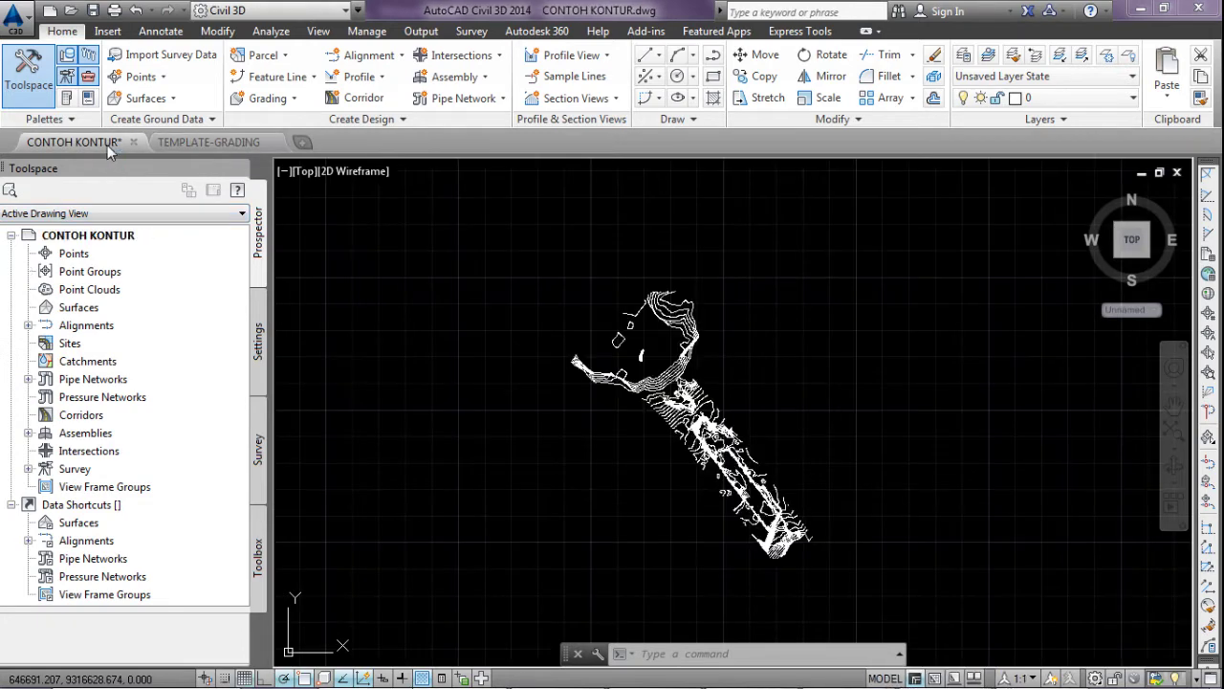
scroll(679, 402, up, 2)
scroll(674, 435, up, 2)
scroll(674, 435, up, 2)
scroll(674, 435, up, 2)
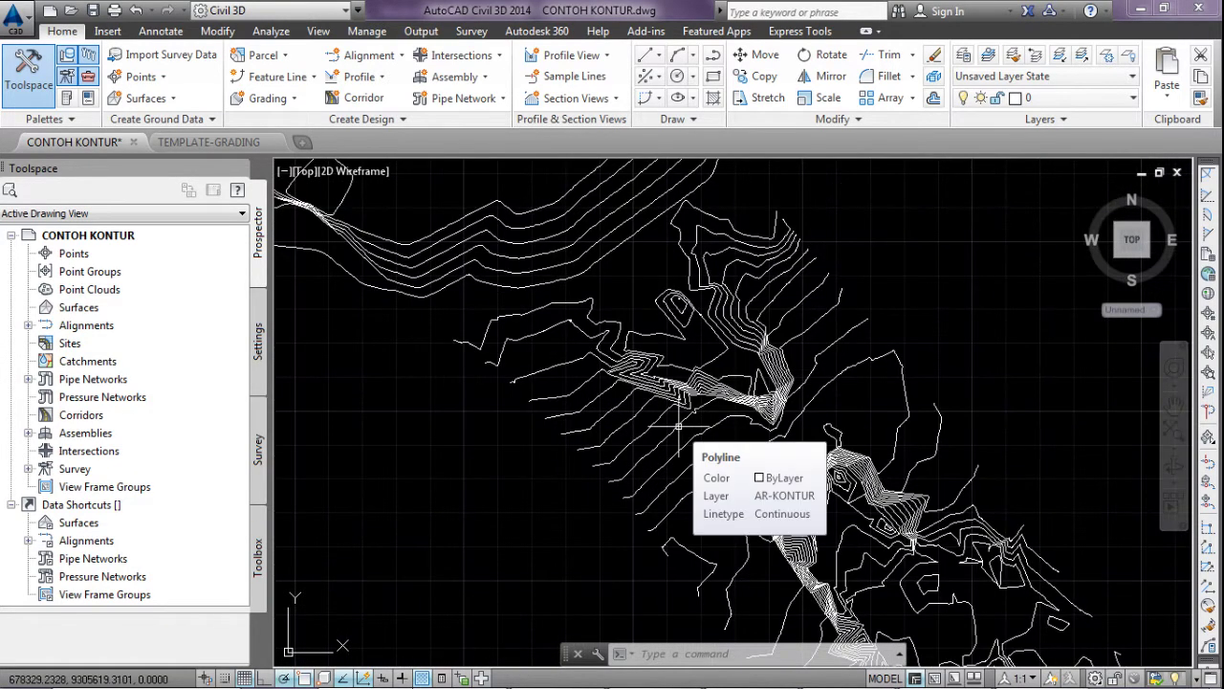
click(678, 421)
right_click(678, 413)
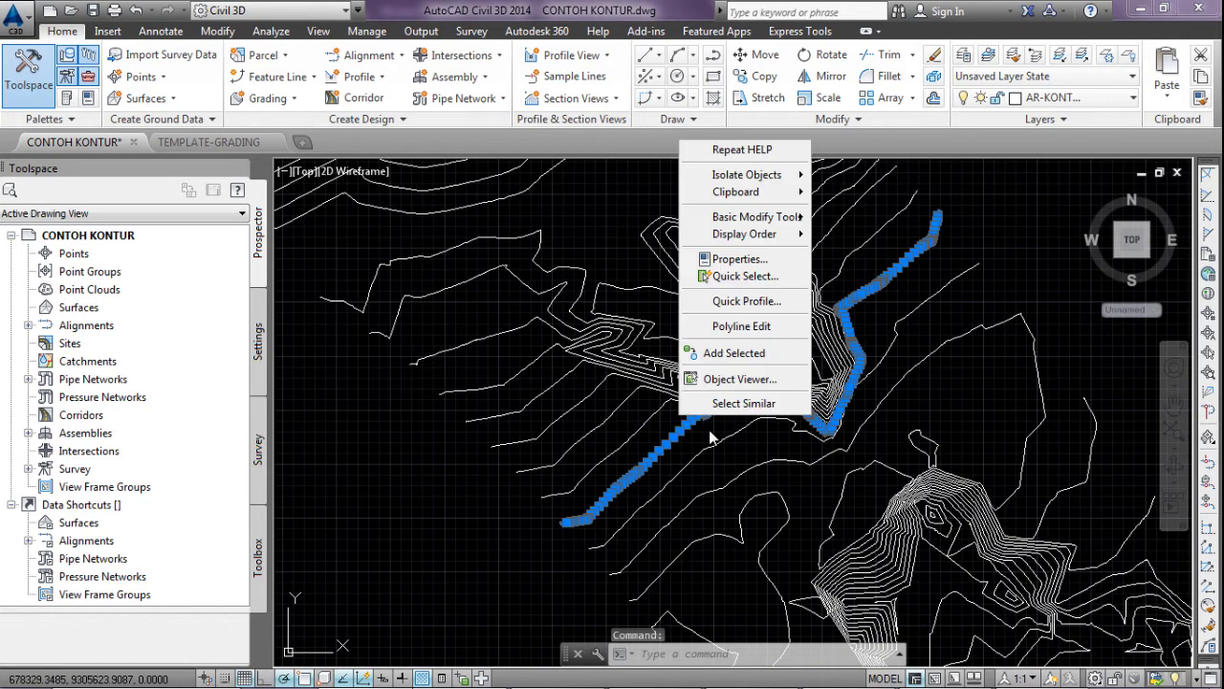
click(724, 249)
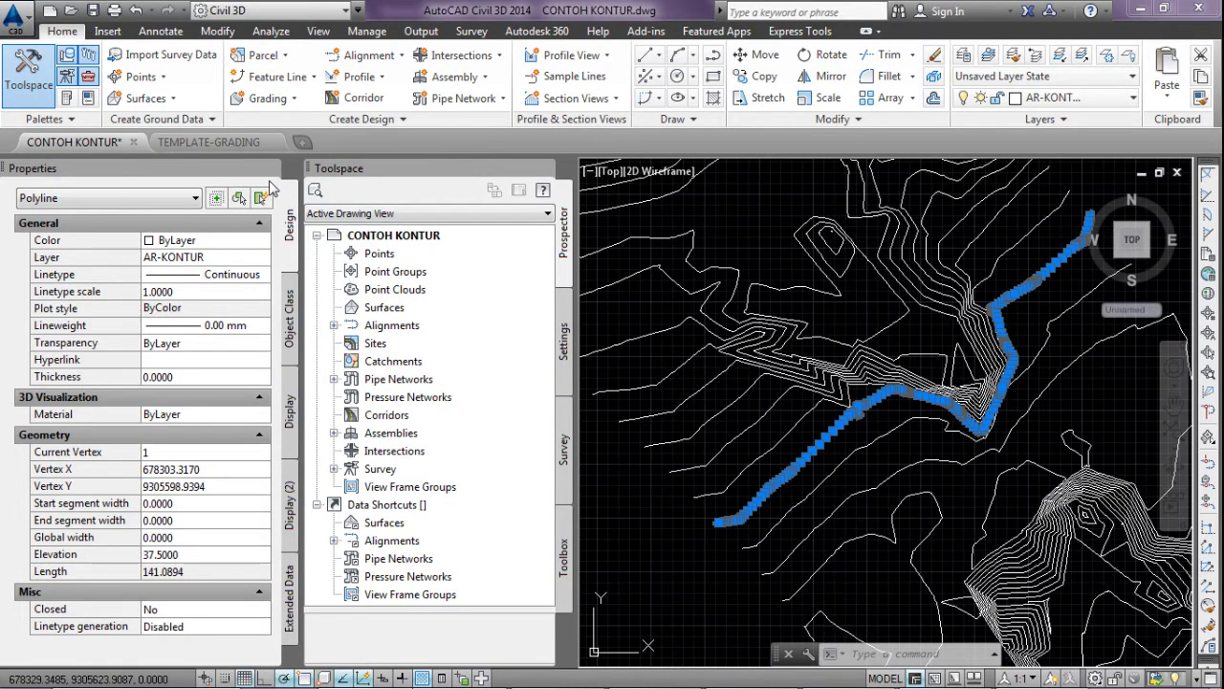
click(271, 170)
Window-select all 104 contours and copy them to the clipboard.
scroll(825, 486, down, 3)
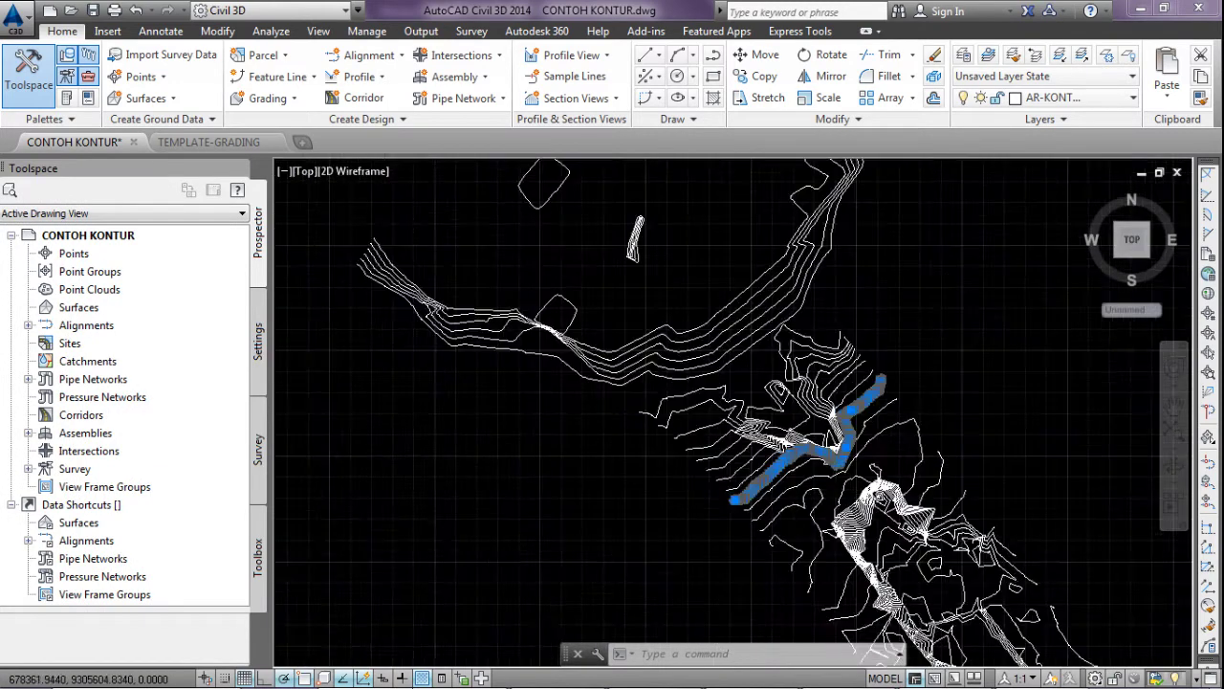
scroll(825, 486, down, 4)
click(945, 612)
click(698, 327)
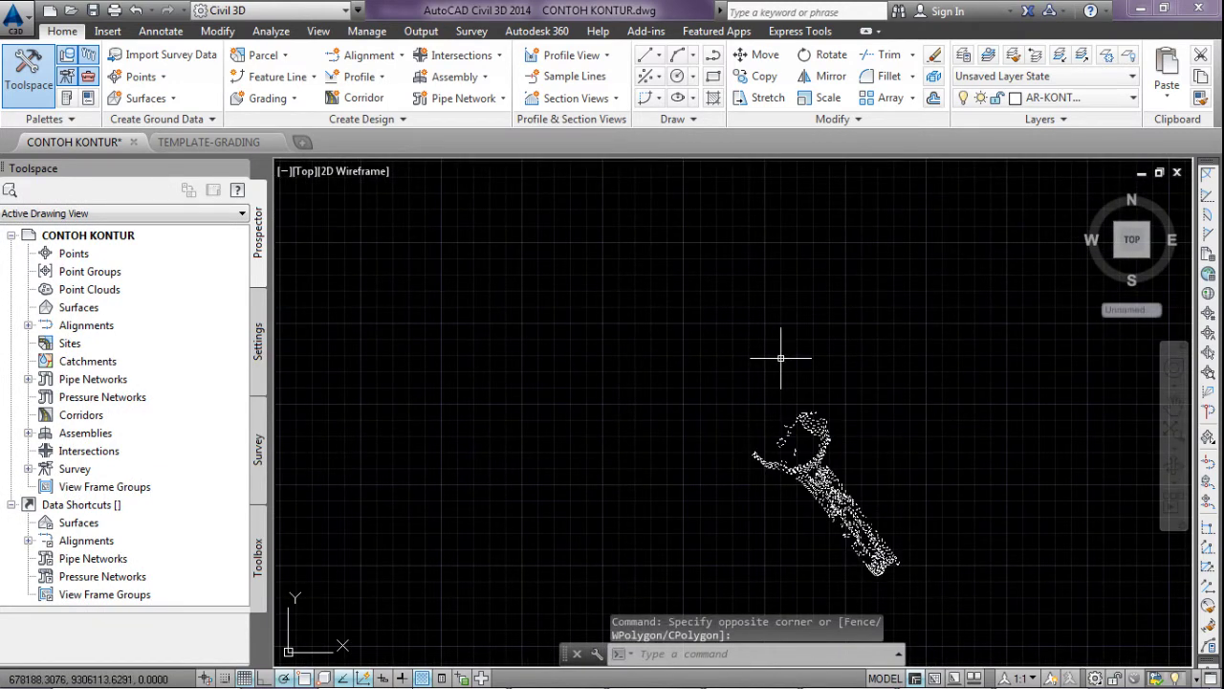
key(ctrl+c)
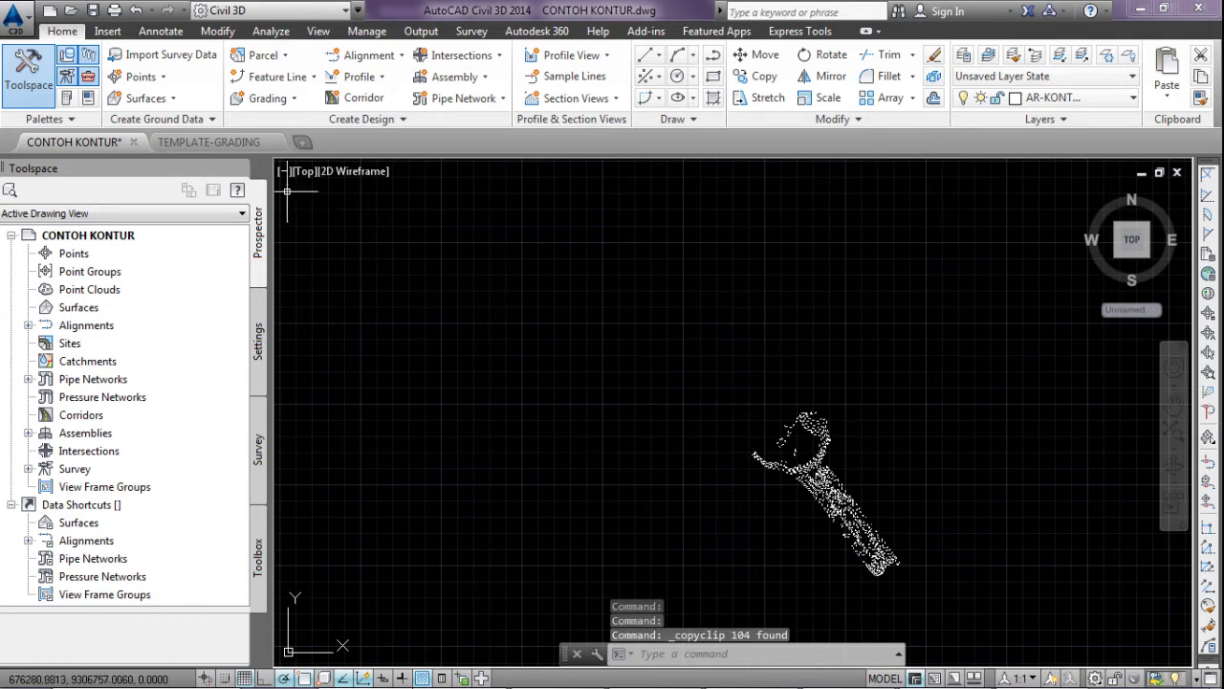
Paste the contours into TEMPLATE-GRADING at their original coordinates and zoom in.
click(209, 142)
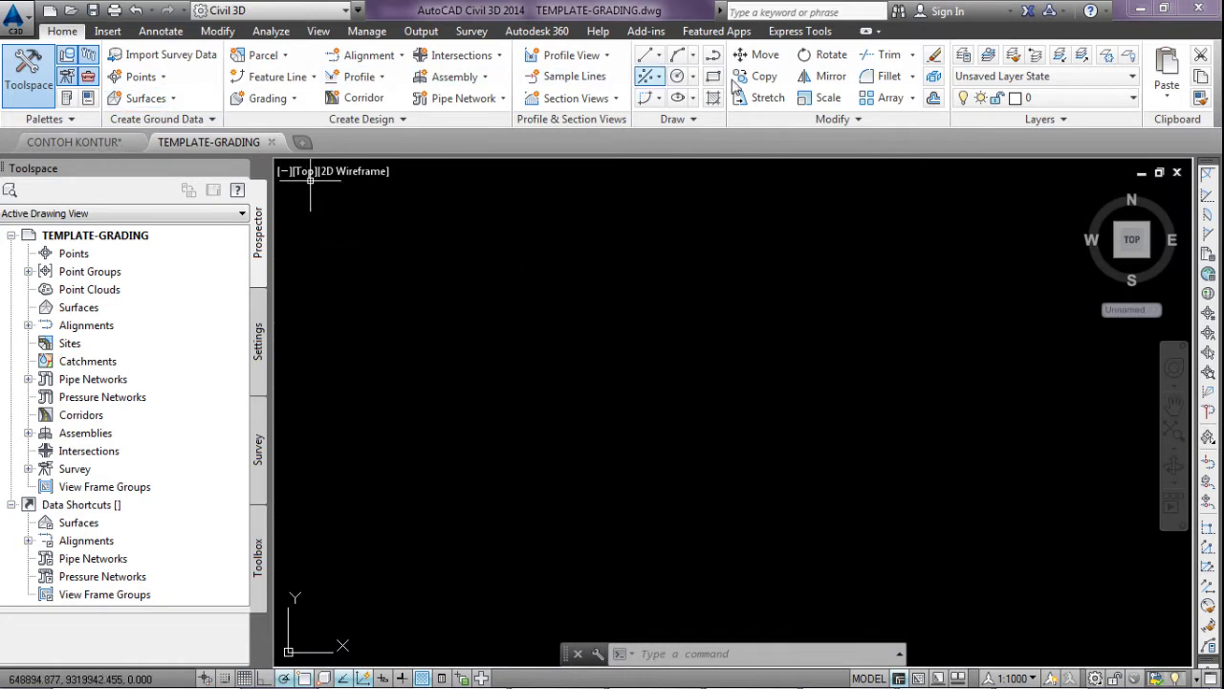
click(1167, 103)
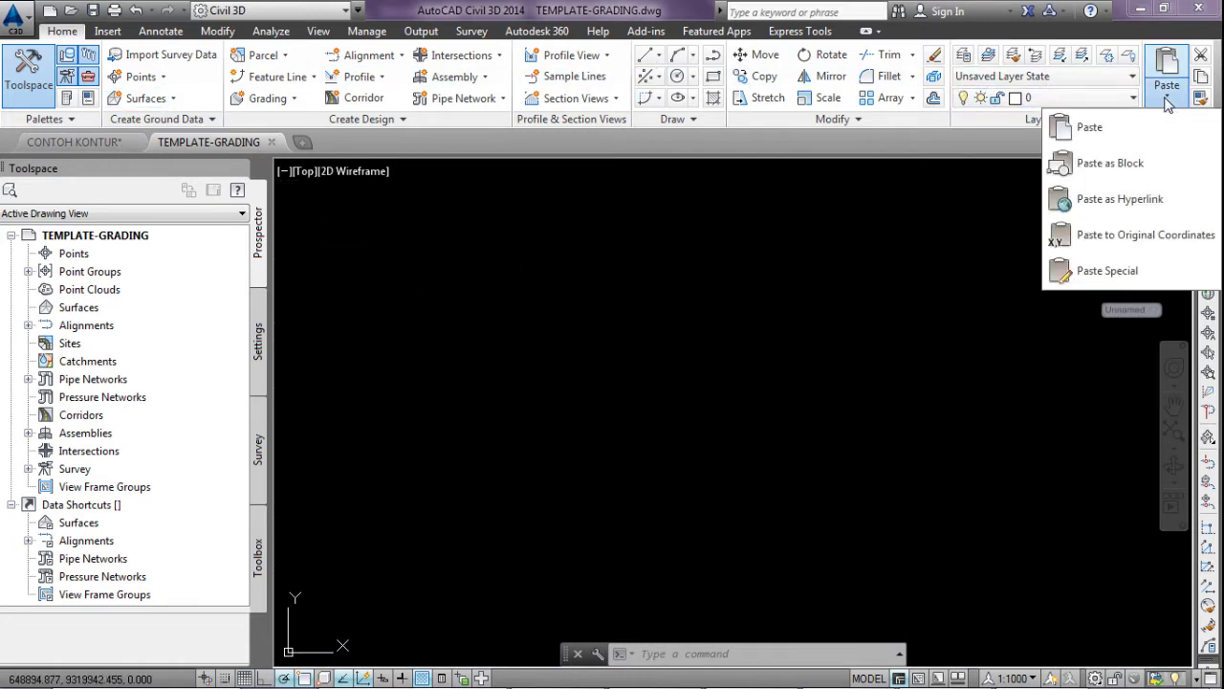
click(1157, 237)
scroll(623, 322, up, 2)
scroll(628, 312, up, 2)
scroll(647, 361, up, 2)
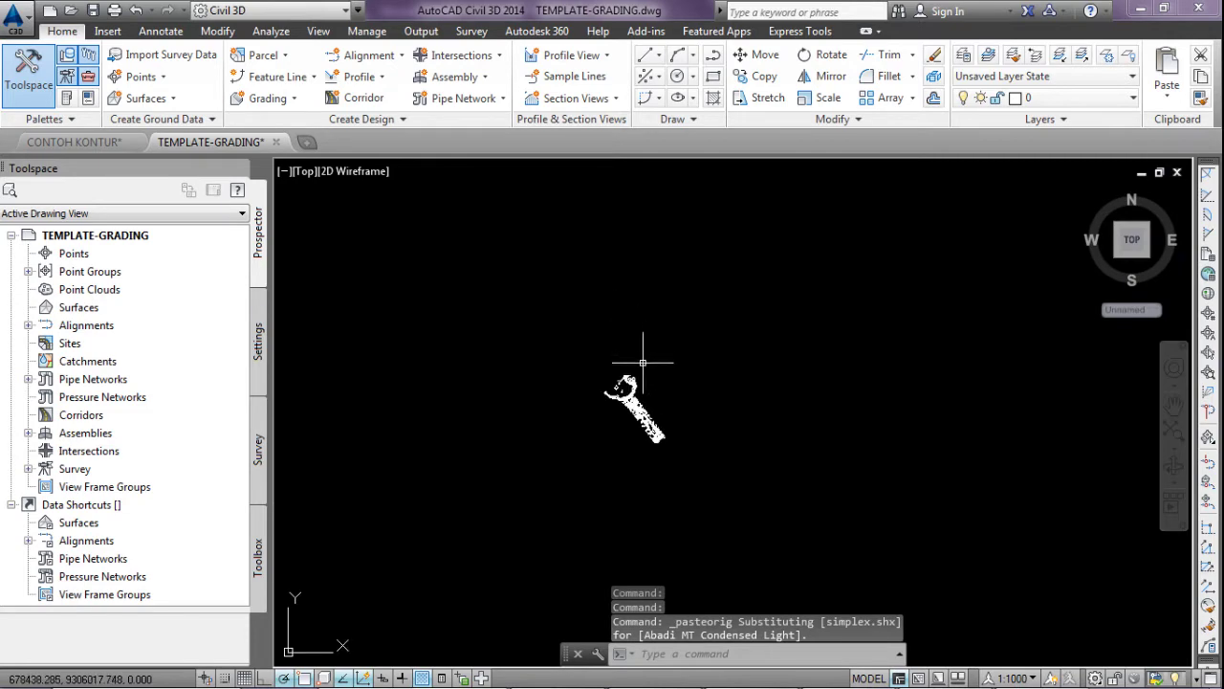
scroll(640, 398, up, 2)
scroll(640, 398, up, 3)
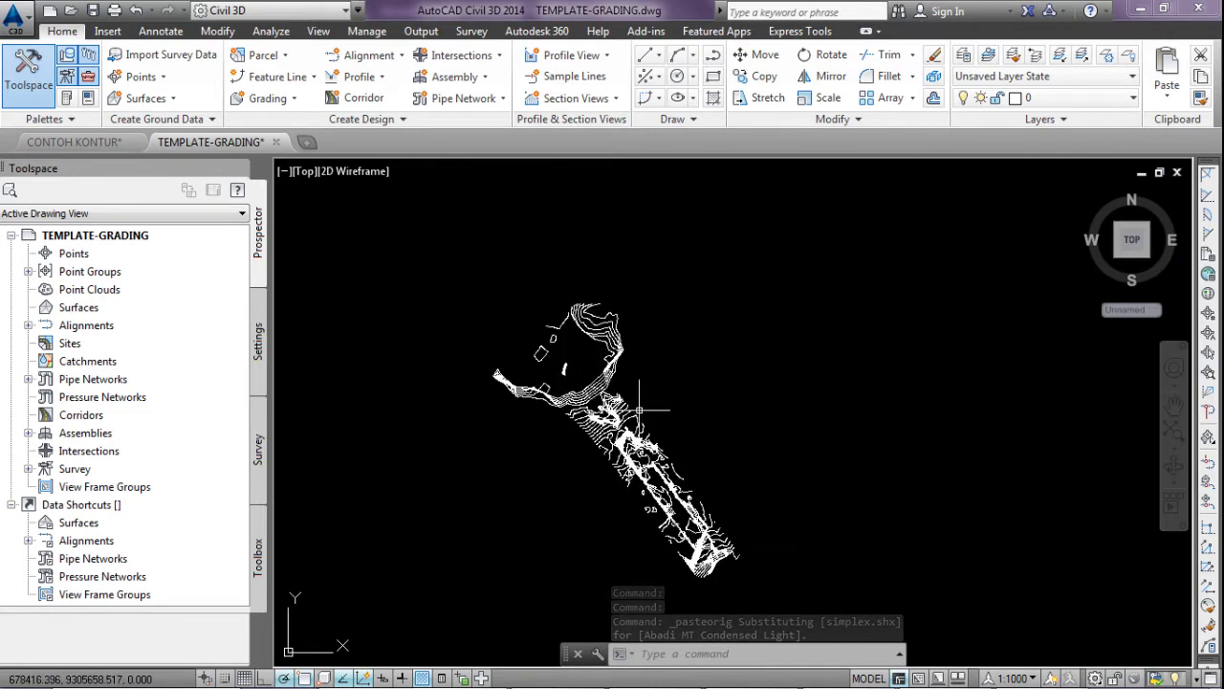
scroll(637, 419, up, 1)
scroll(637, 421, up, 1)
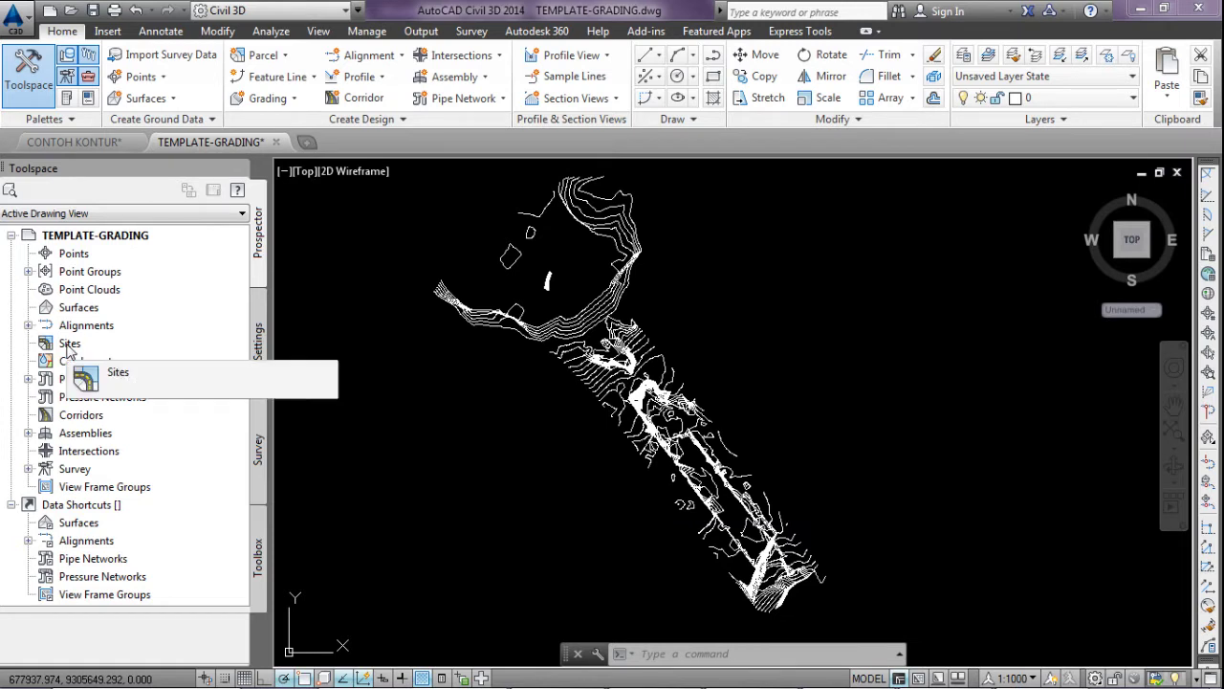
Create a new site named Site-Baru under Sites in Prospector.
click(69, 350)
right_click(73, 350)
click(100, 353)
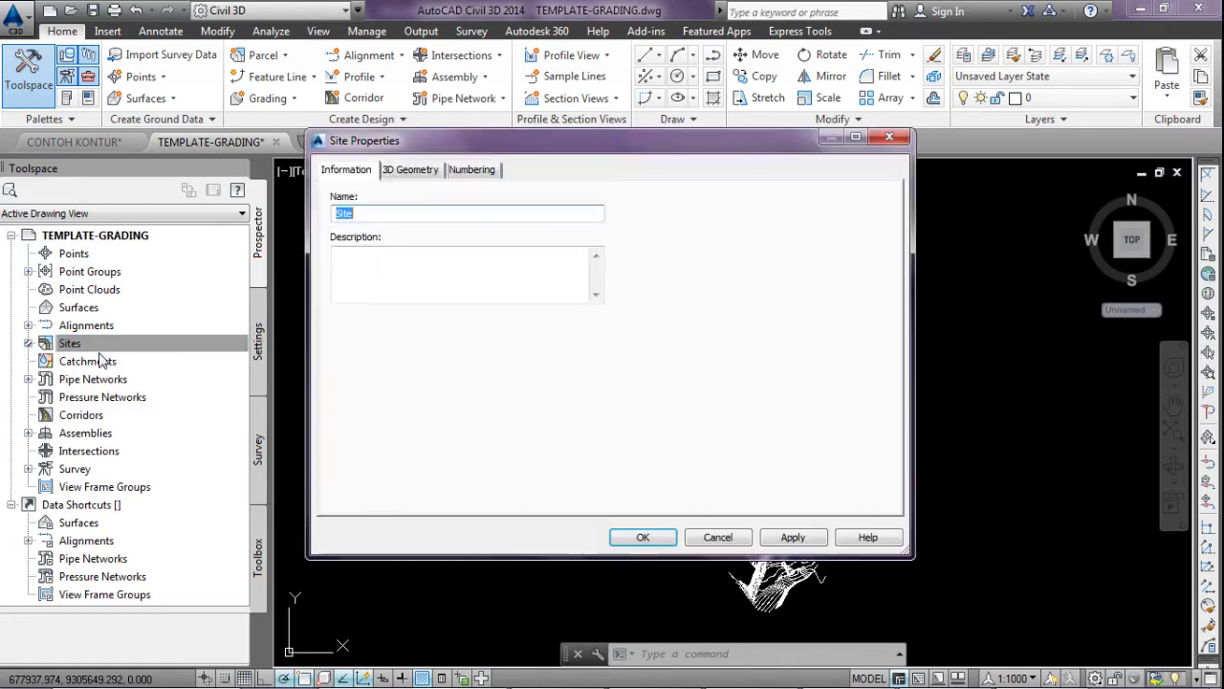
click(400, 223)
text(-Baru)
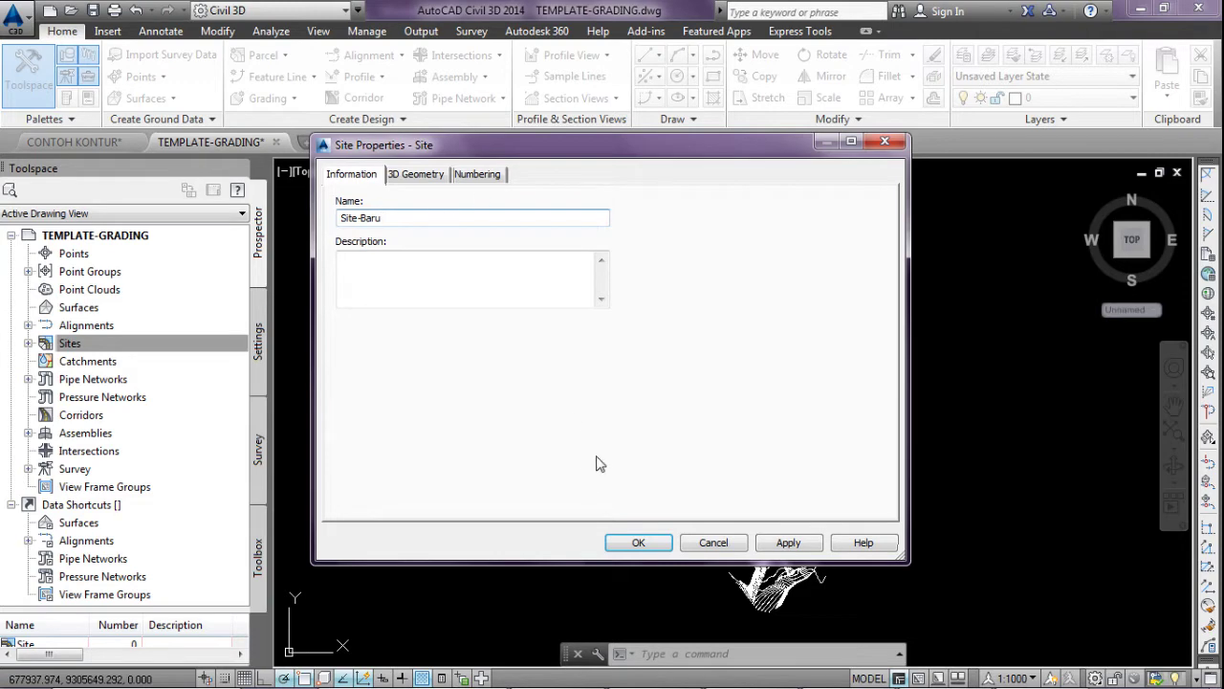
click(641, 541)
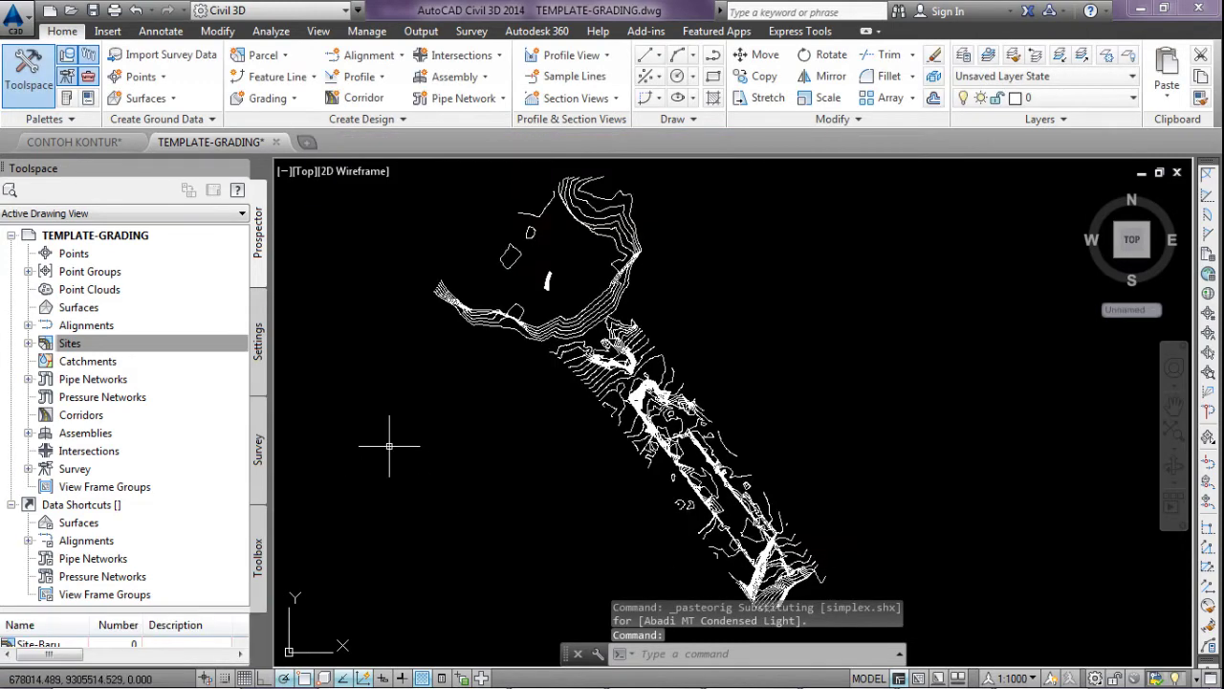
click(29, 342)
click(75, 309)
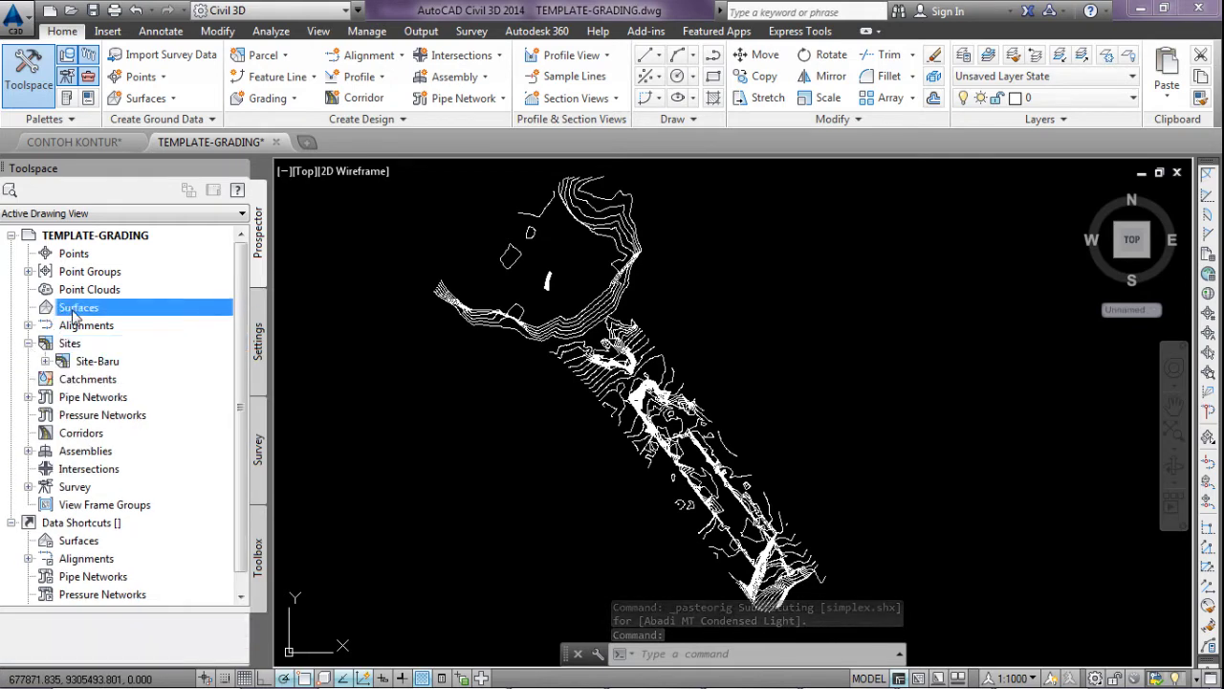
Create TIN surface Surface-Eksisting with the Contours 0.5m and 2.5m (Background) style.
right_click(82, 314)
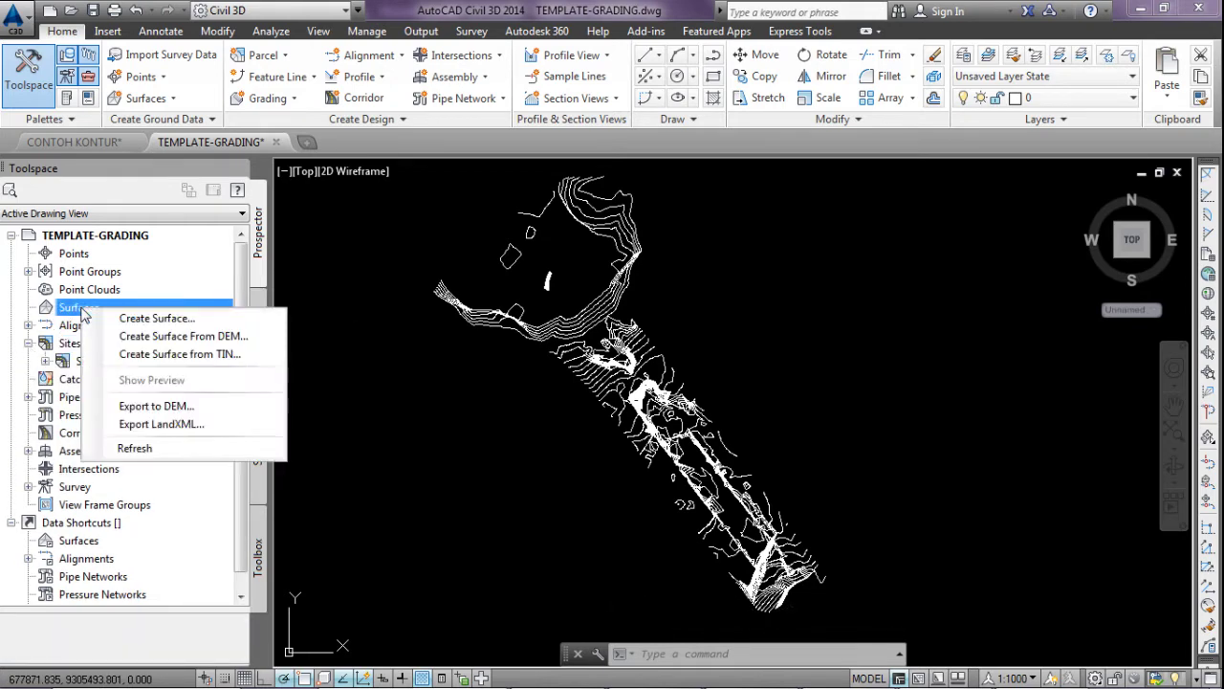
click(124, 322)
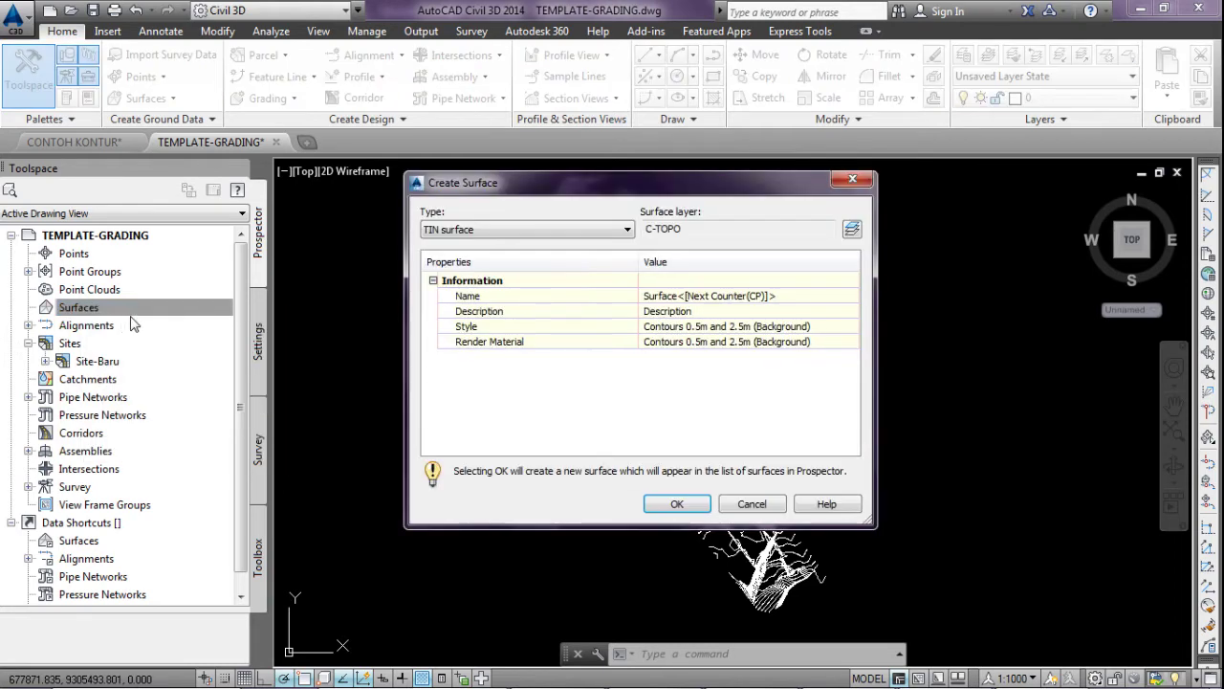
click(710, 303)
click(690, 296)
drag(686, 301, 803, 302)
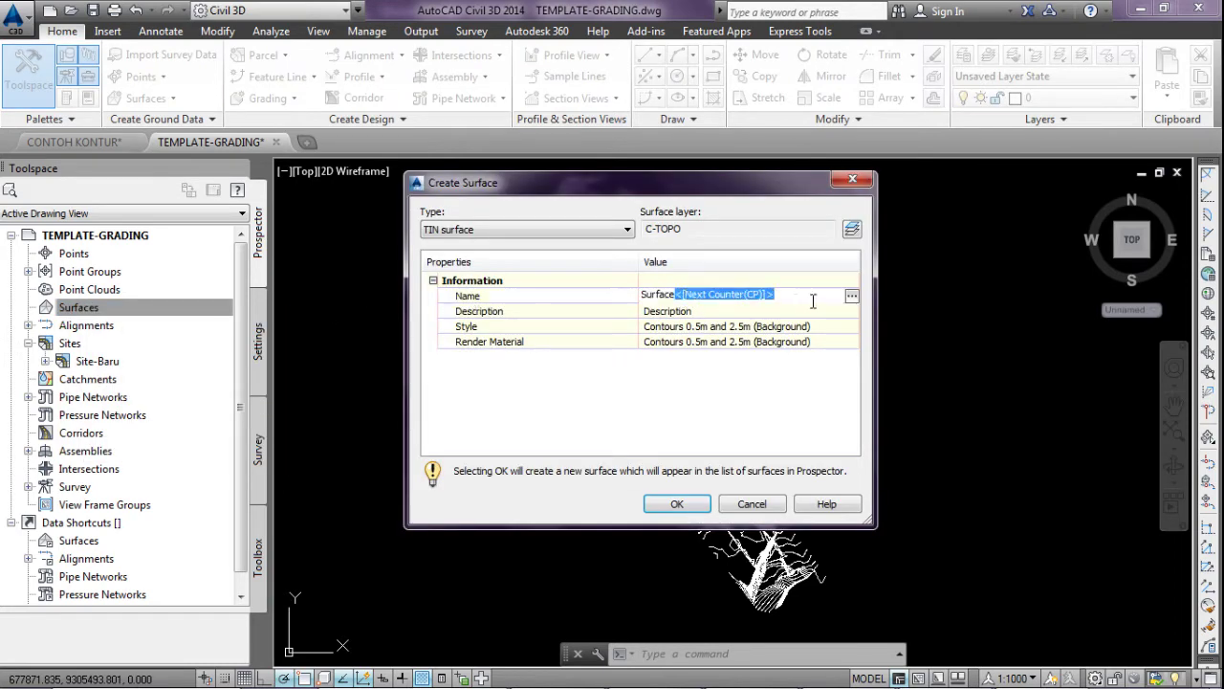
text(-Eksisting)
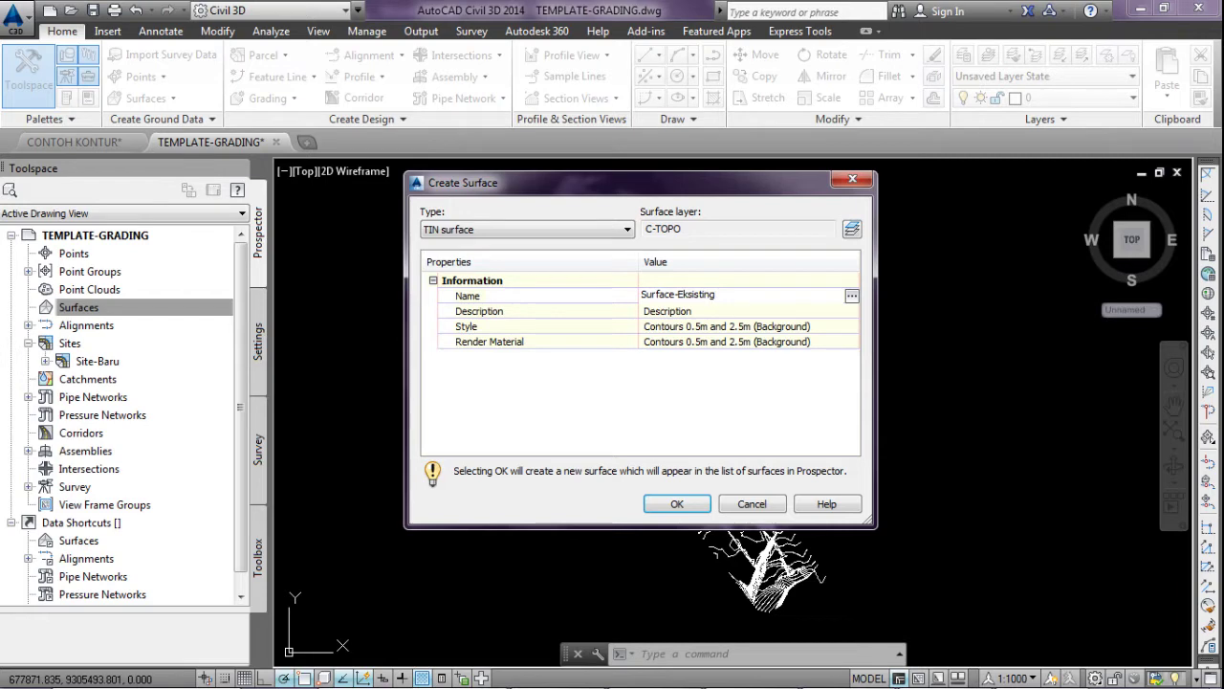
click(679, 504)
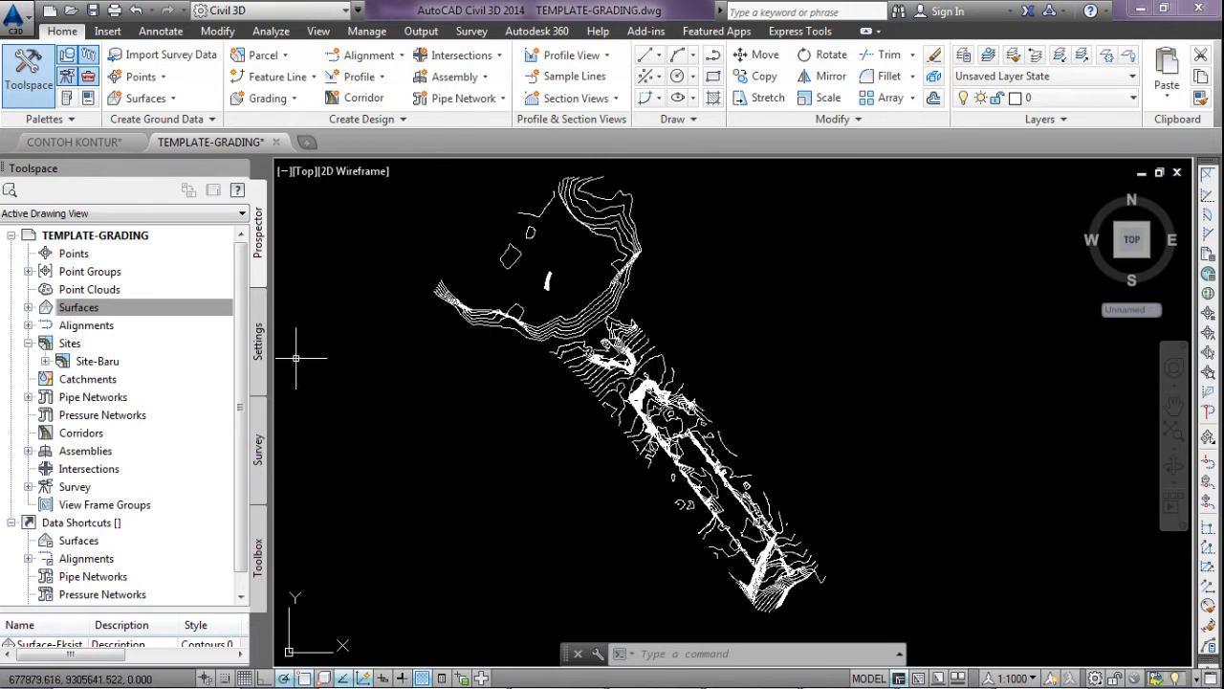
click(28, 307)
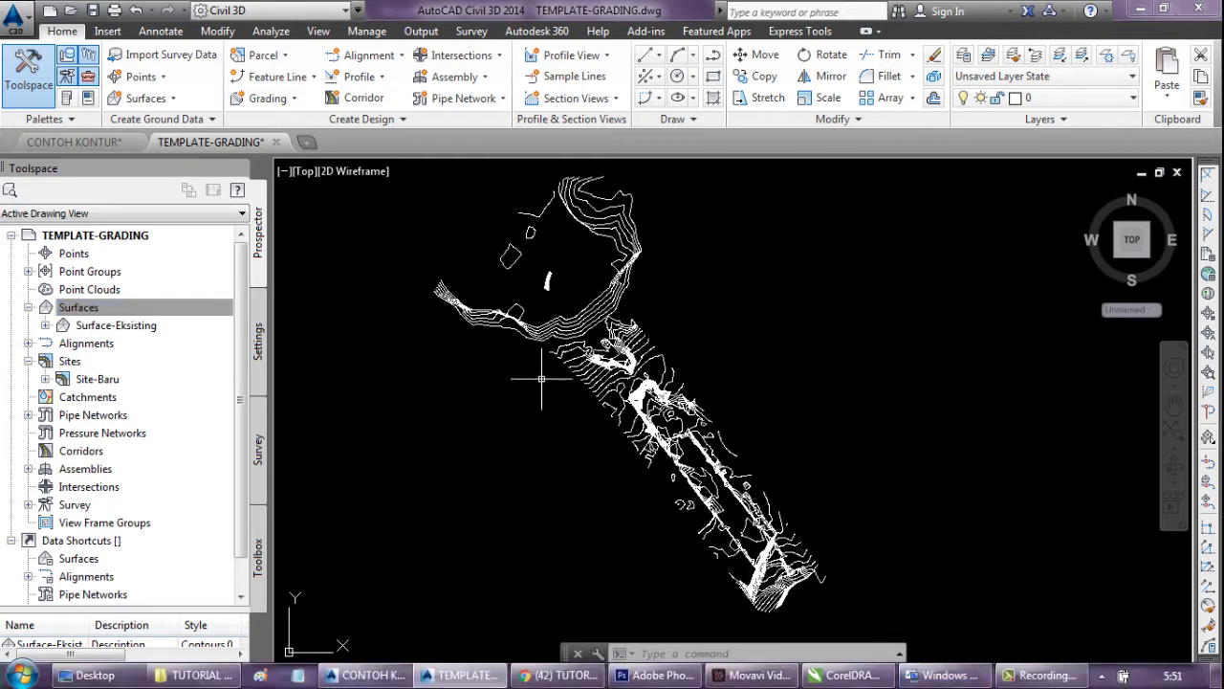
Add contour data to Surface-Eksisting's Definition, keeping the default weeding and supplementing factors.
click(124, 327)
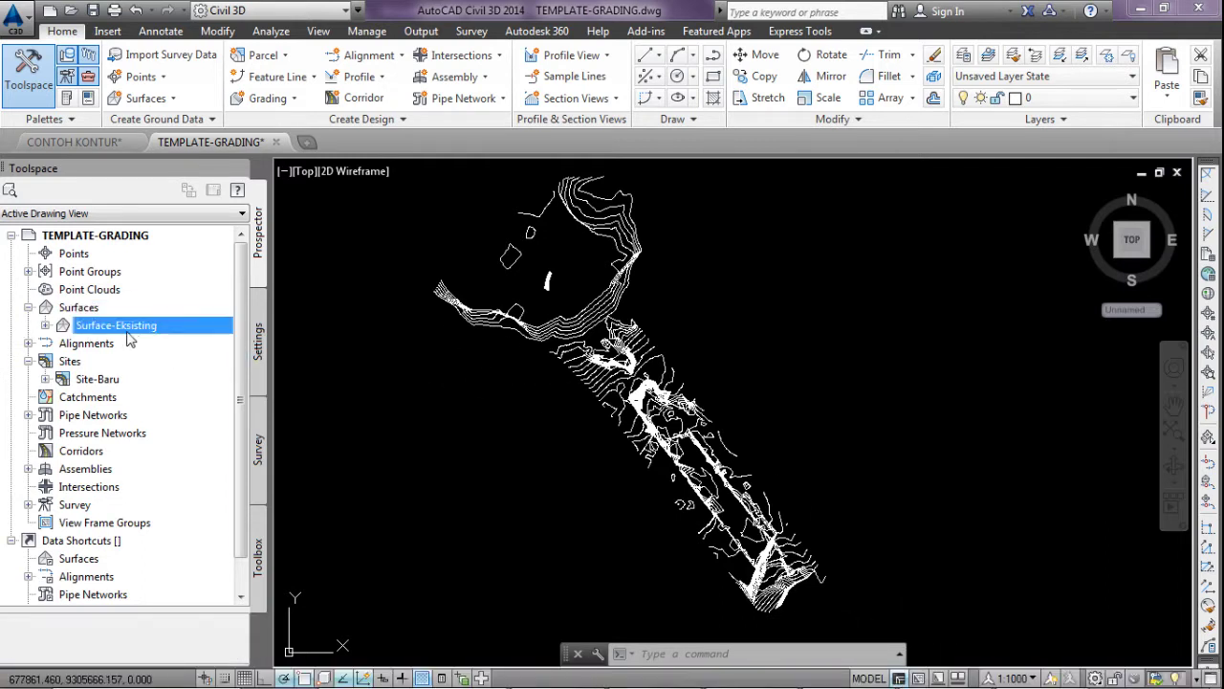
click(45, 326)
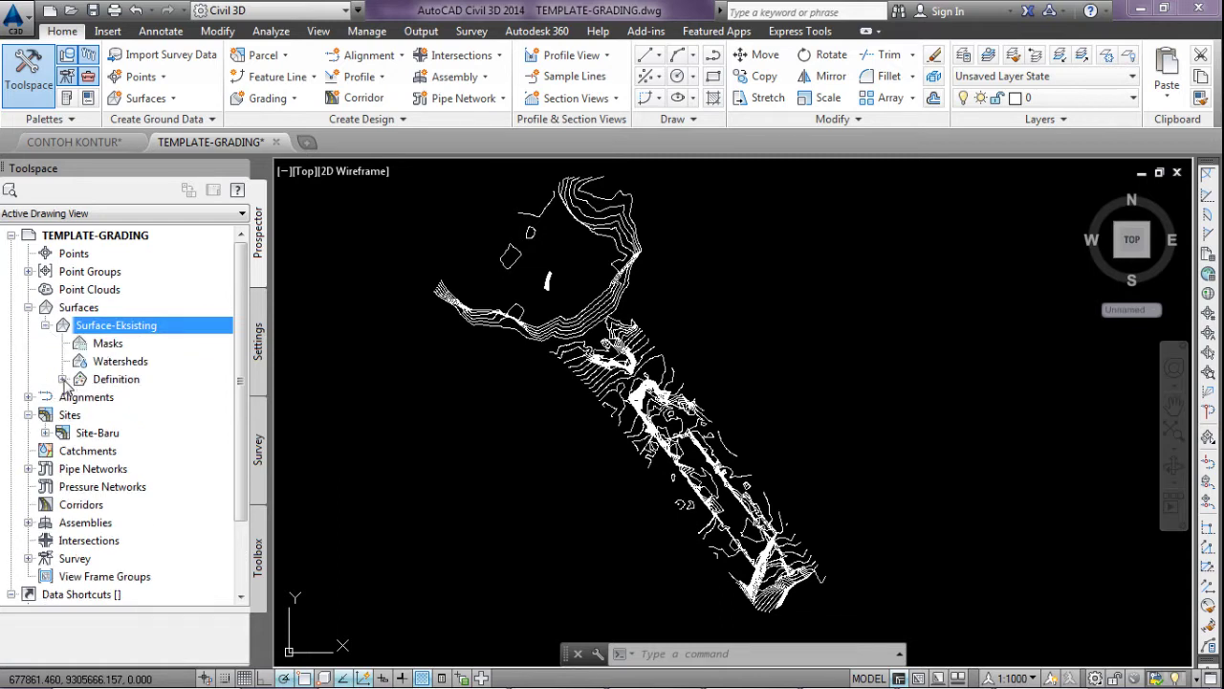
click(63, 380)
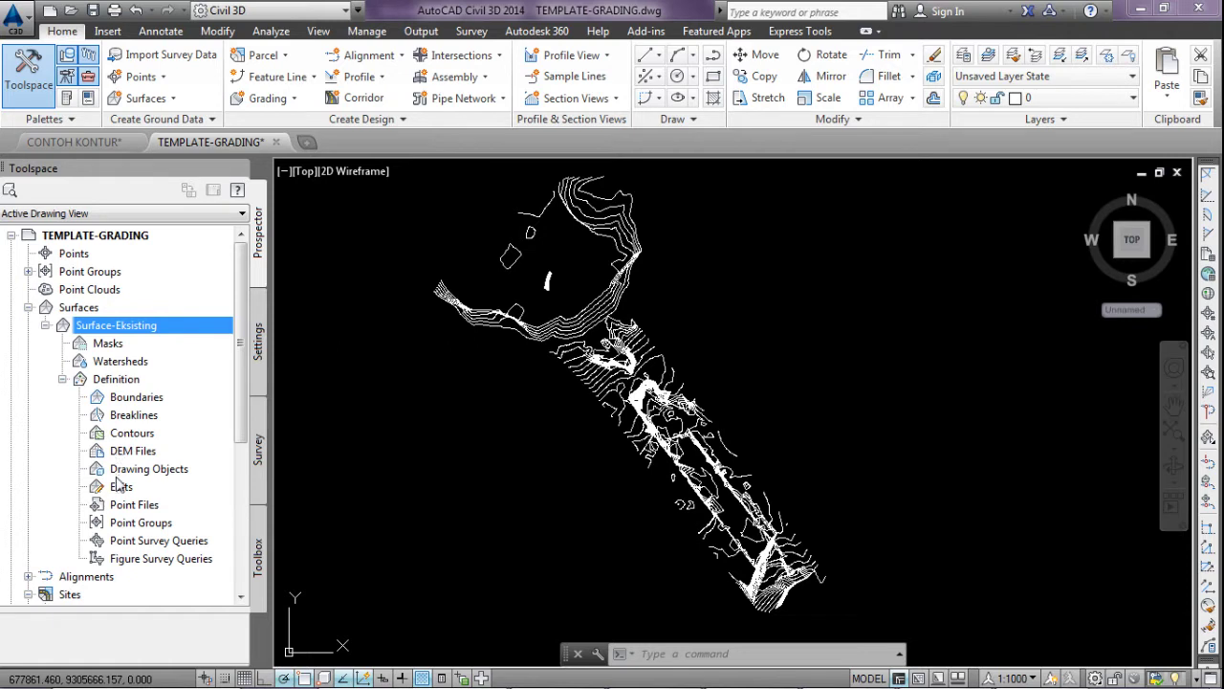
click(132, 434)
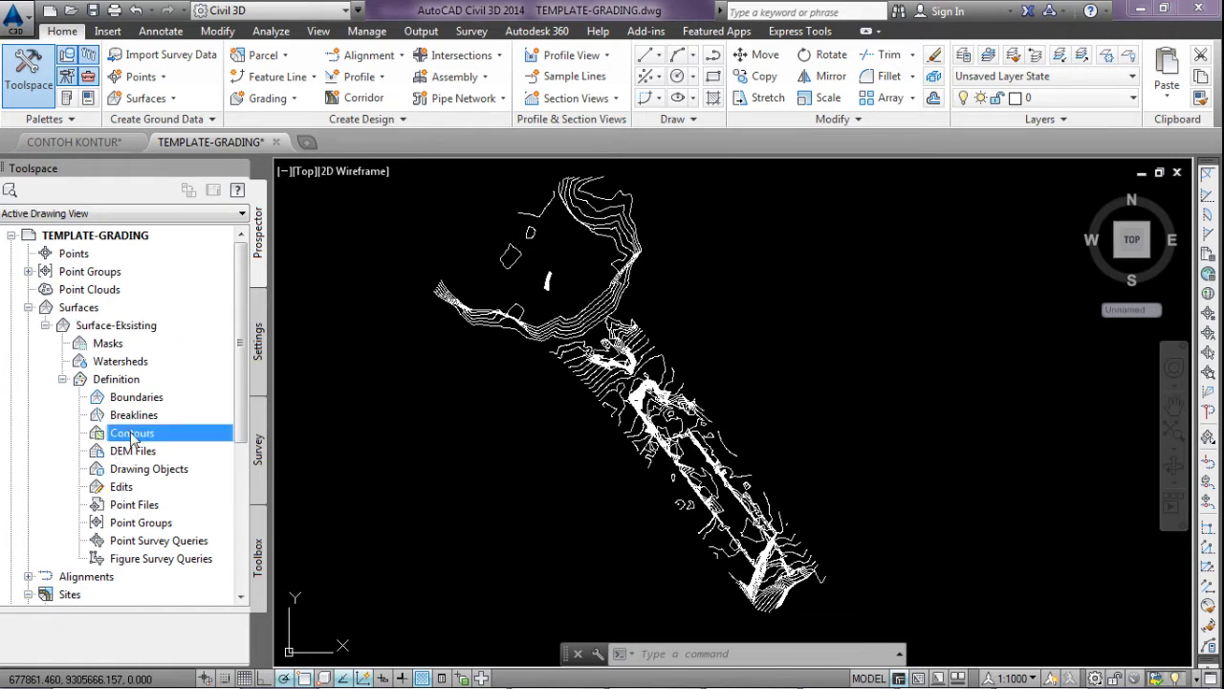
right_click(134, 435)
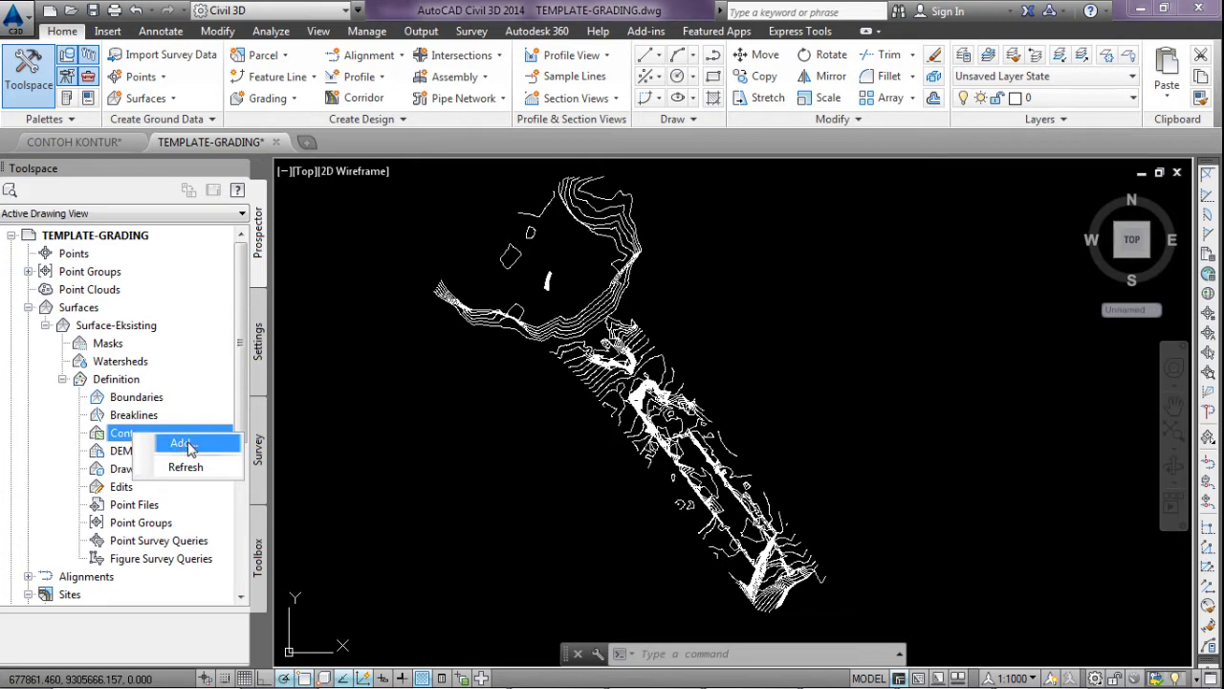
click(182, 443)
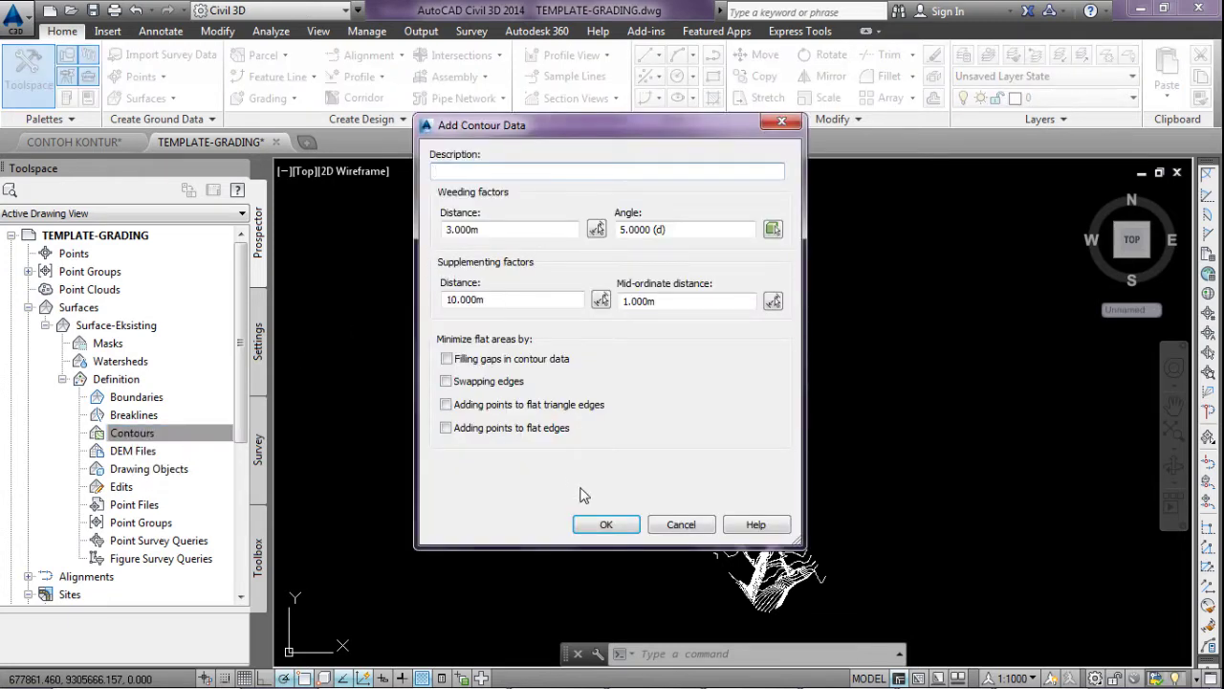
click(605, 528)
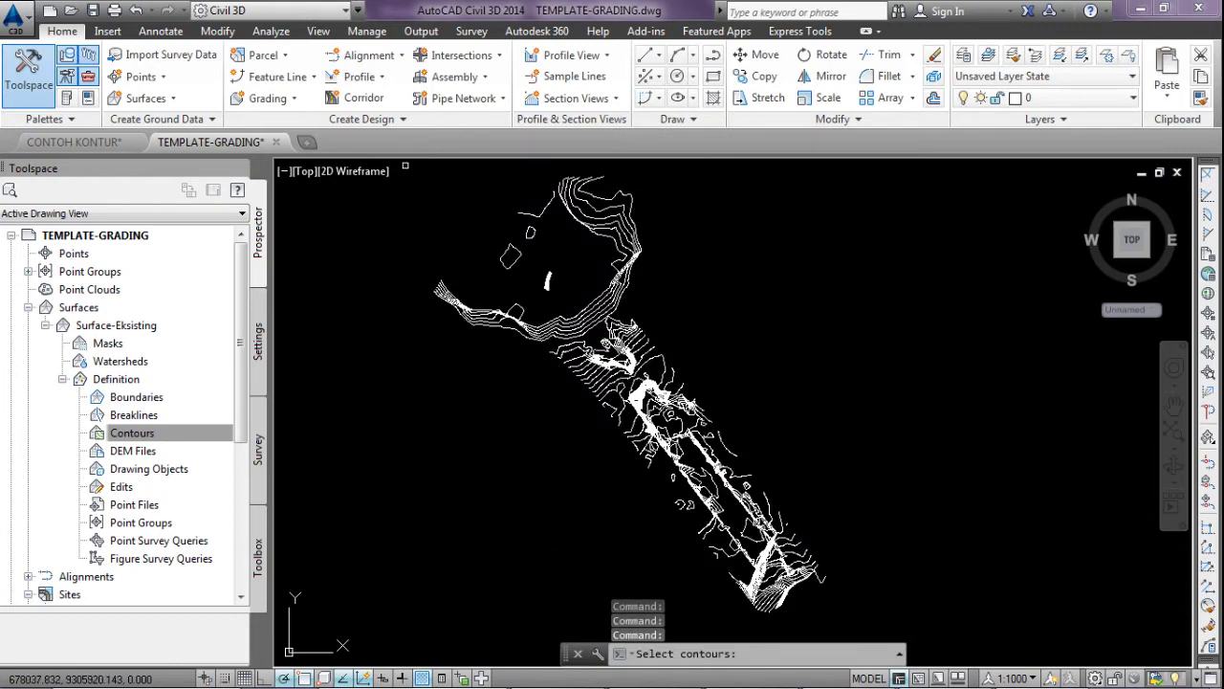
Window-select all 104 contour lines and confirm to rebuild the surface.
click(405, 166)
scroll(628, 400, down, 2)
click(799, 560)
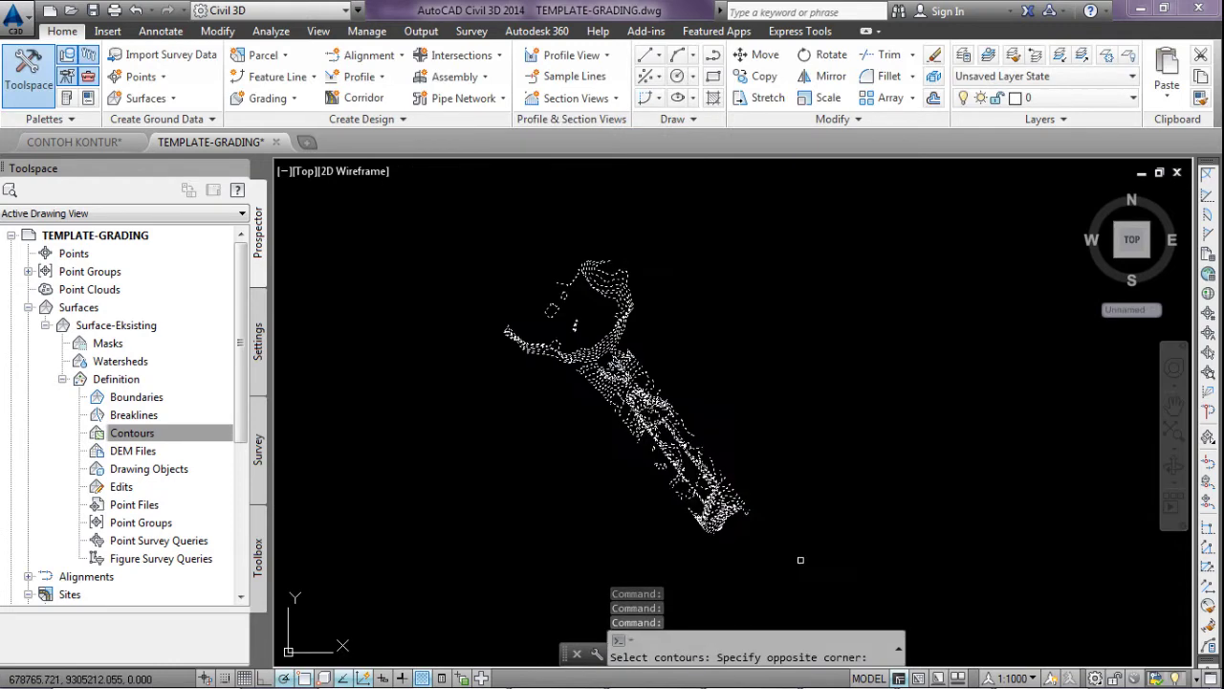
scroll(801, 559, up, 2)
scroll(801, 559, up, 2)
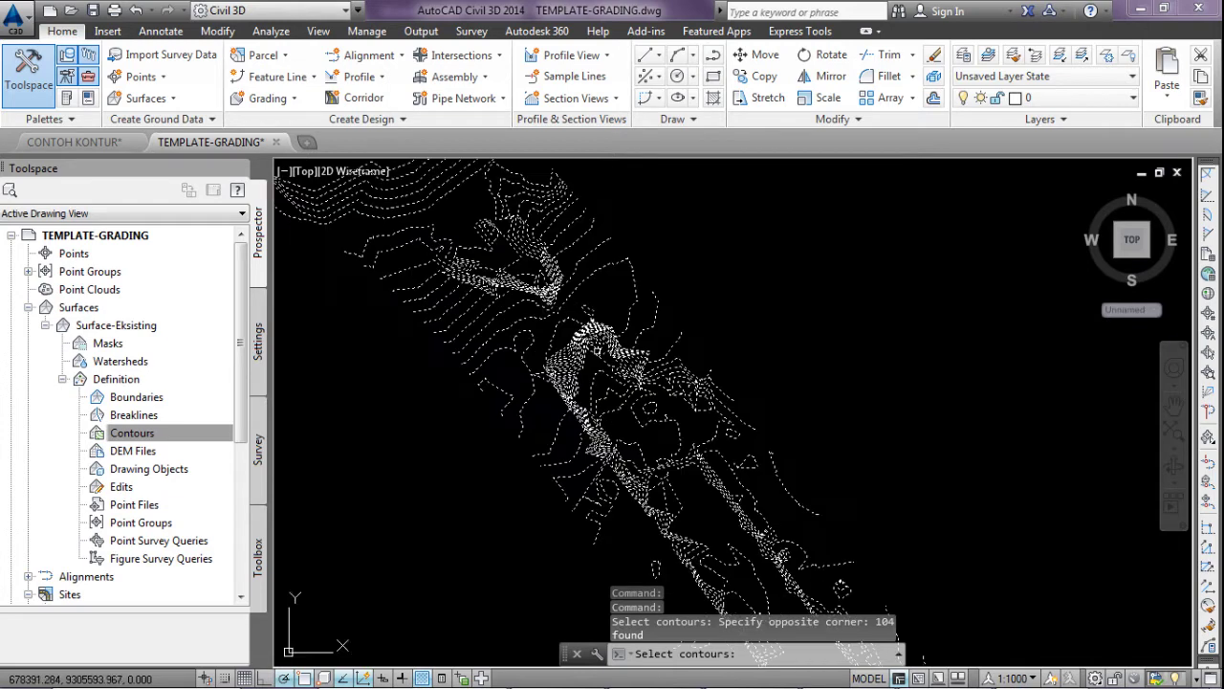
scroll(539, 331, up, 1)
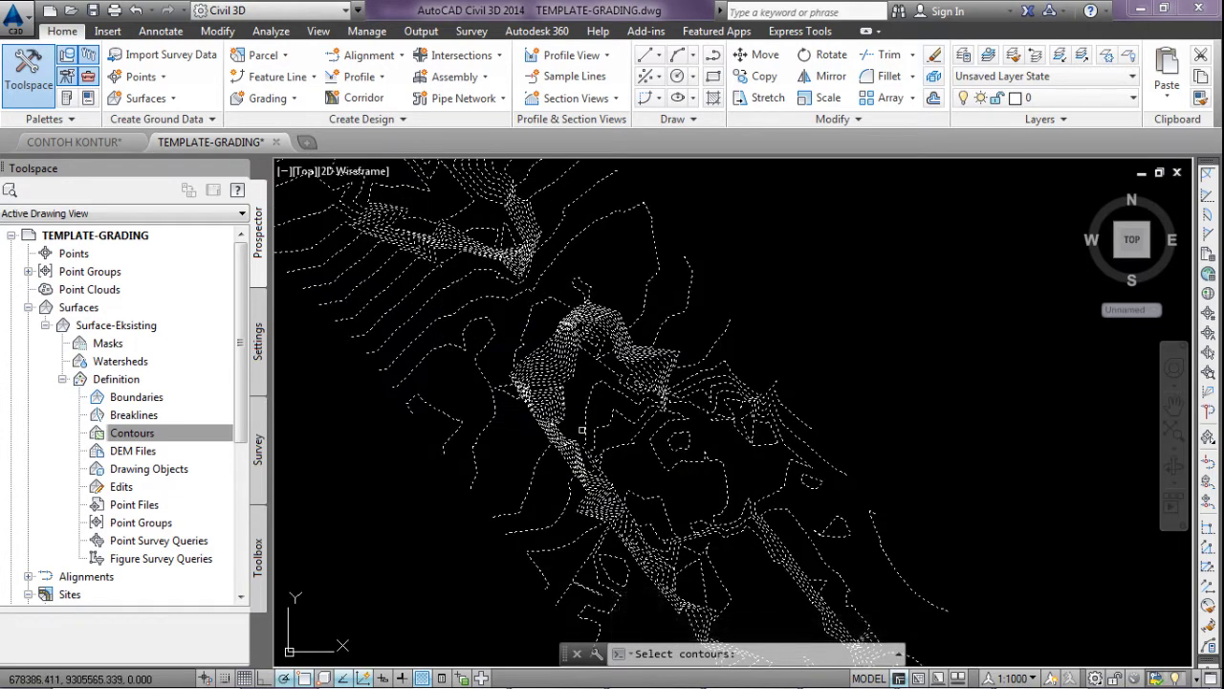
scroll(564, 389, down, 1)
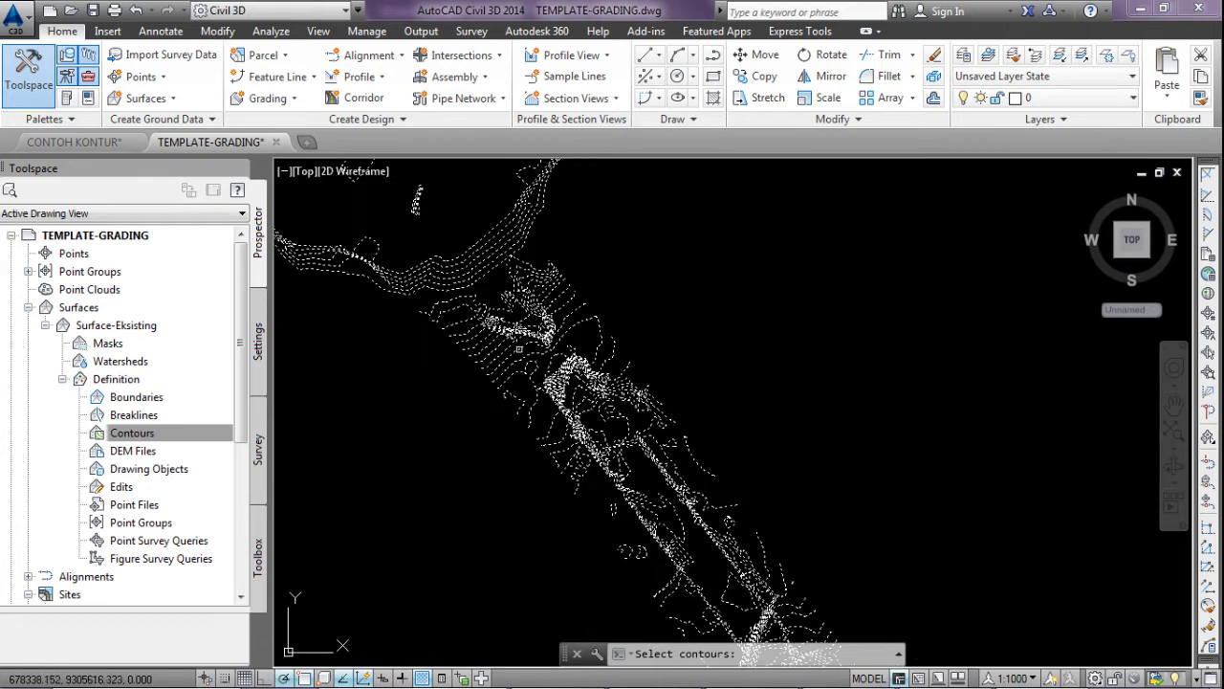
scroll(531, 356, down, 1)
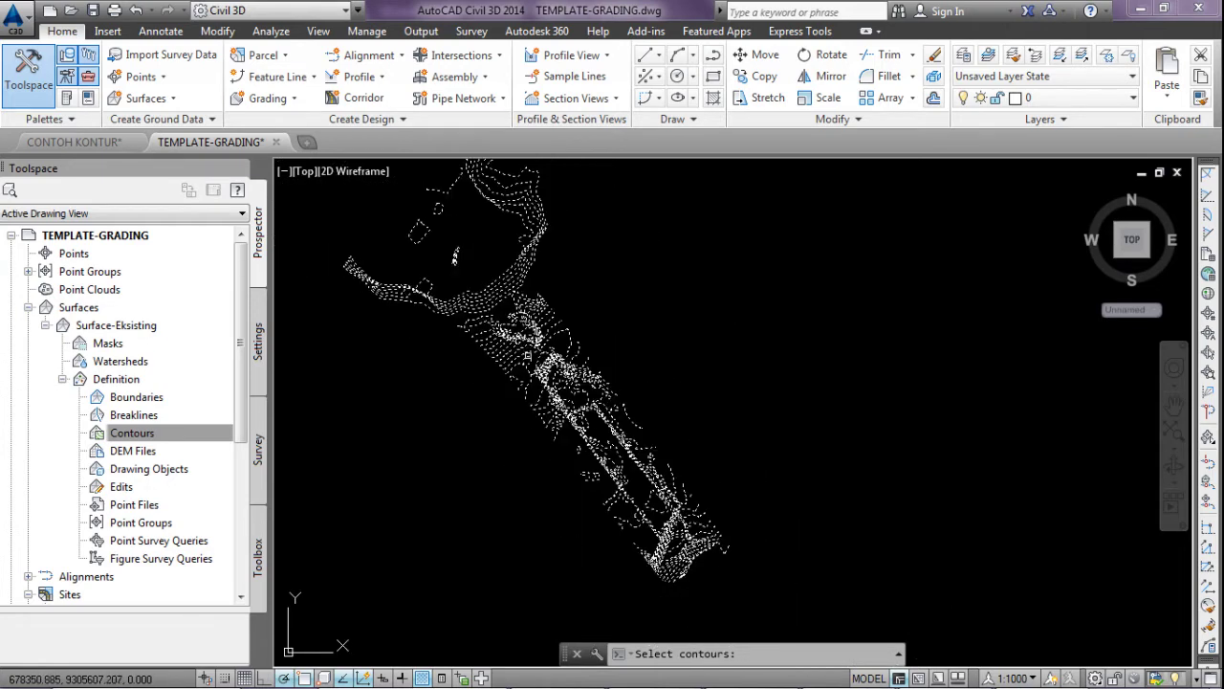
key(Return)
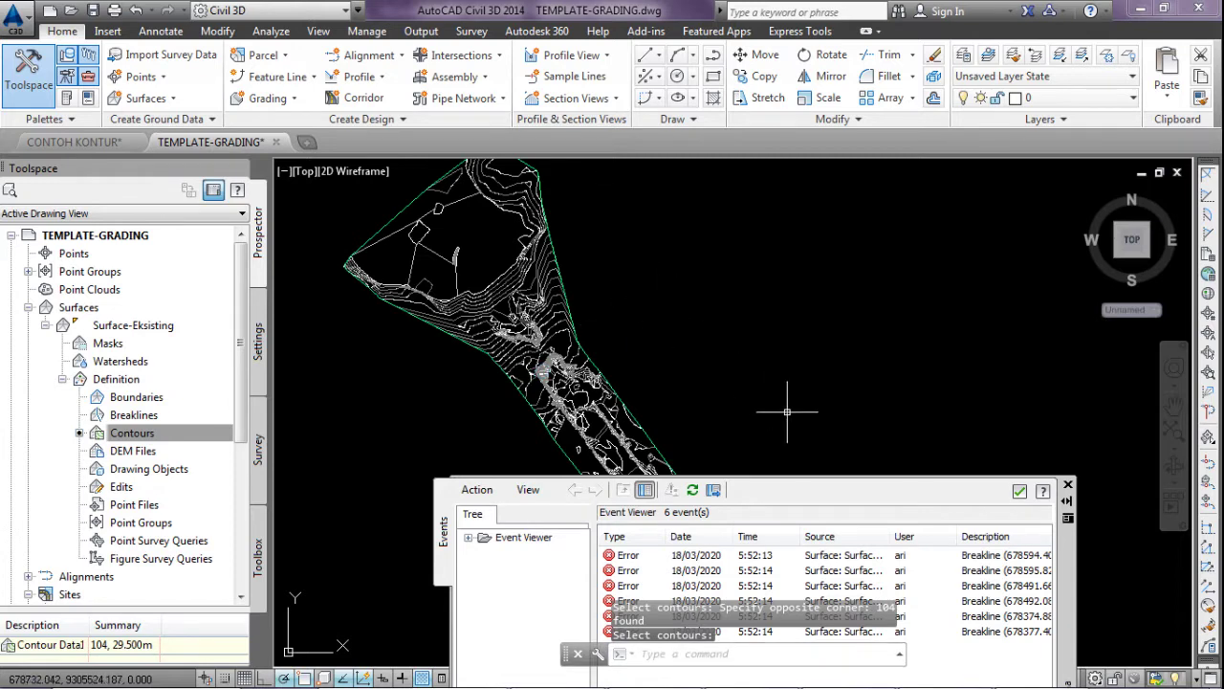
Rearrange the Event Viewer to show More Information and zoom to the first breakline error.
click(813, 506)
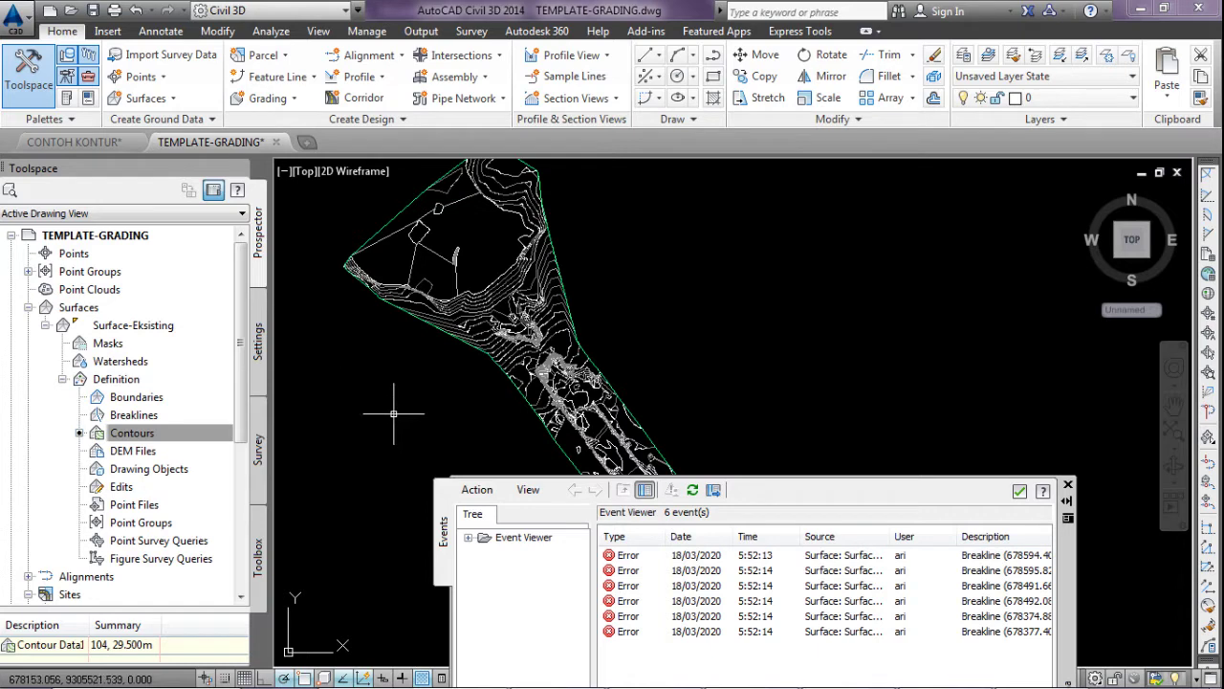
mouse_move(1066, 555)
mouse_down()
mouse_move(1043, 406)
mouse_move(1062, 363)
mouse_up()
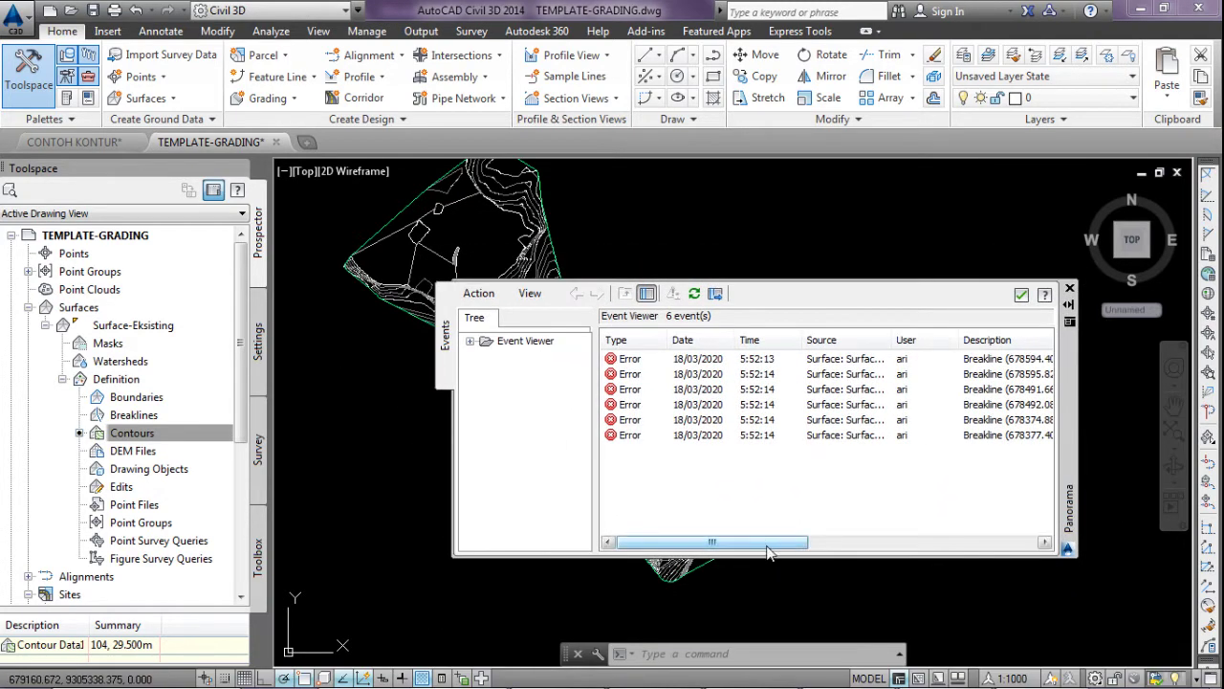
drag(775, 542, 1022, 532)
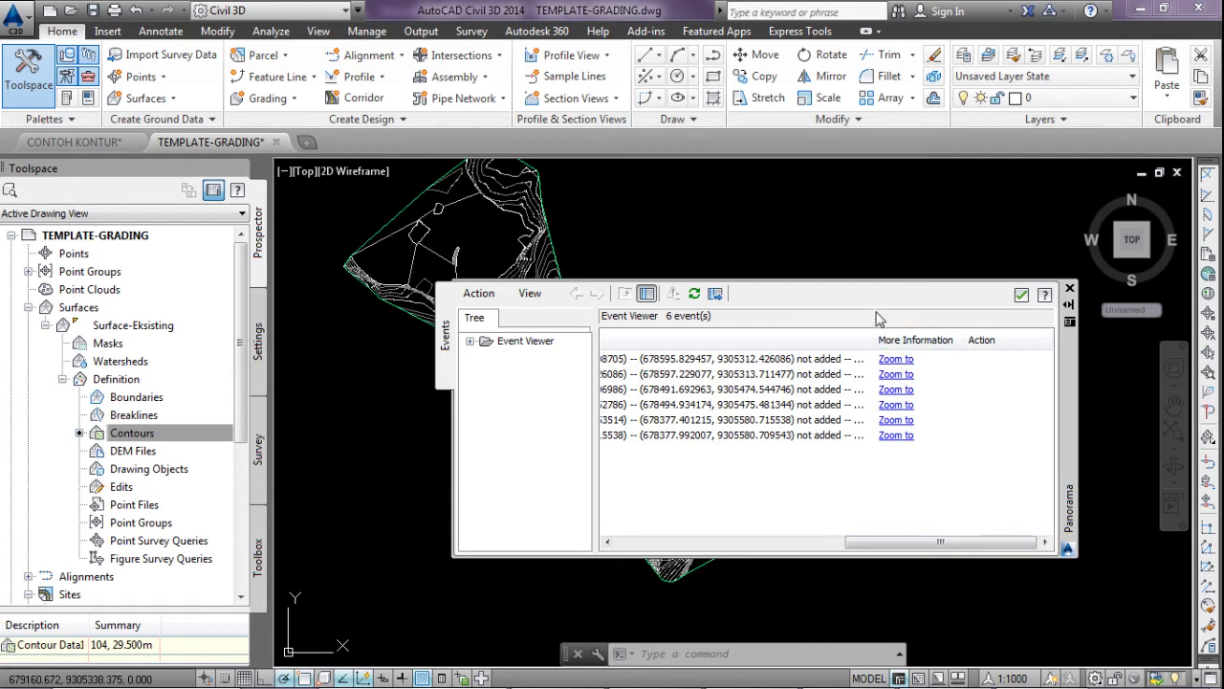
drag(1072, 368, 851, 476)
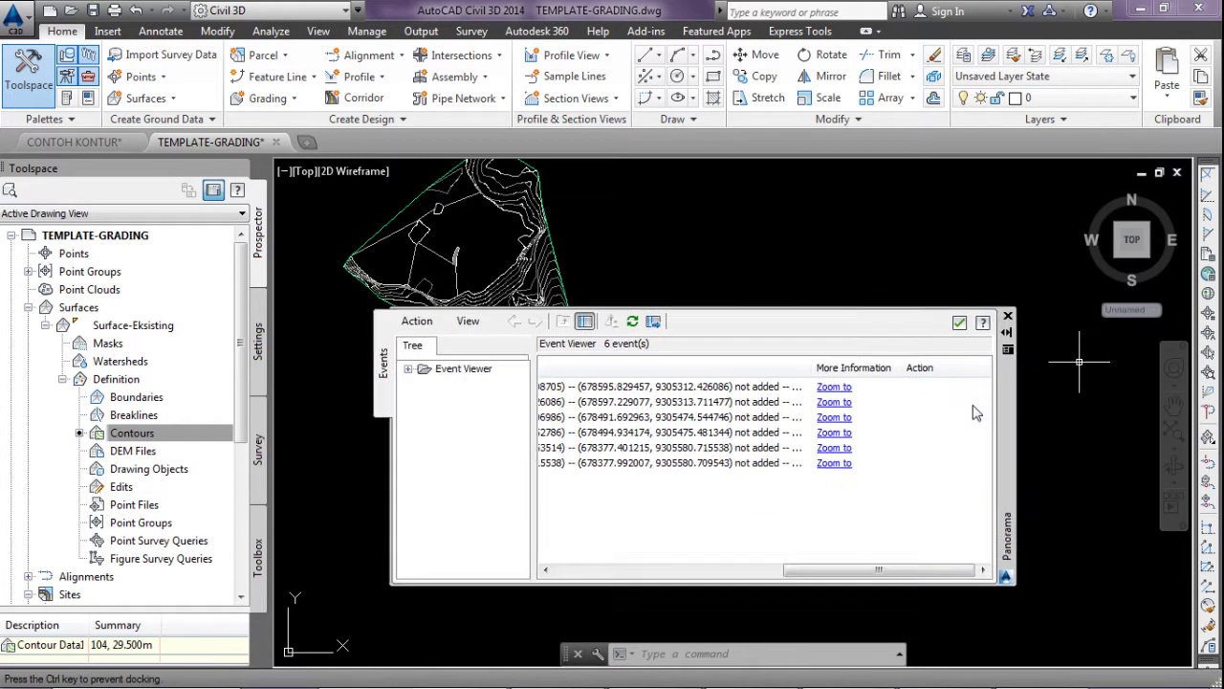
click(693, 468)
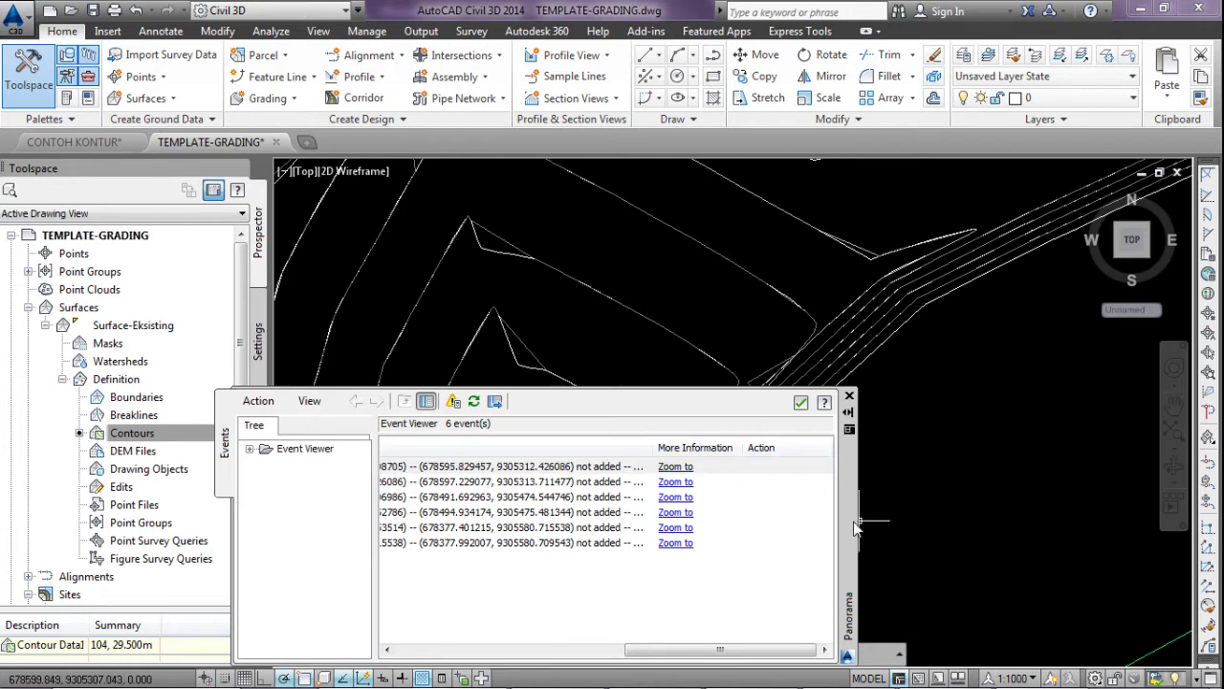
drag(854, 529, 639, 604)
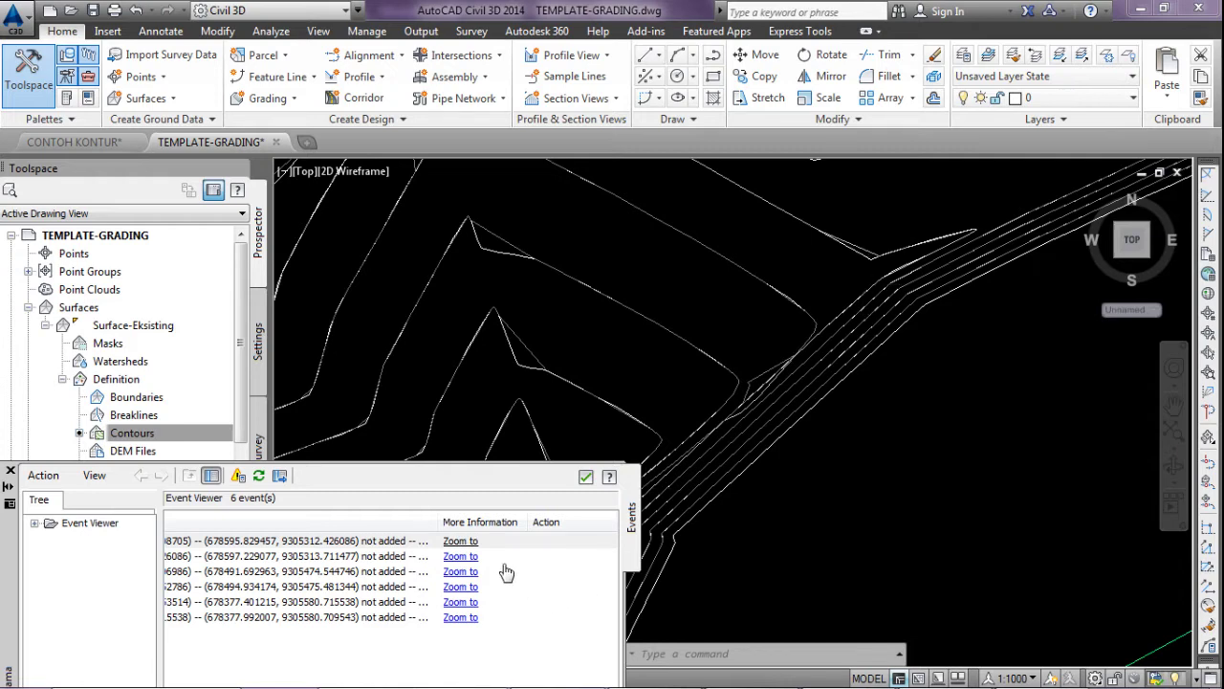
Zoom to the second through fifth error locations, then close the Event Viewer.
click(461, 556)
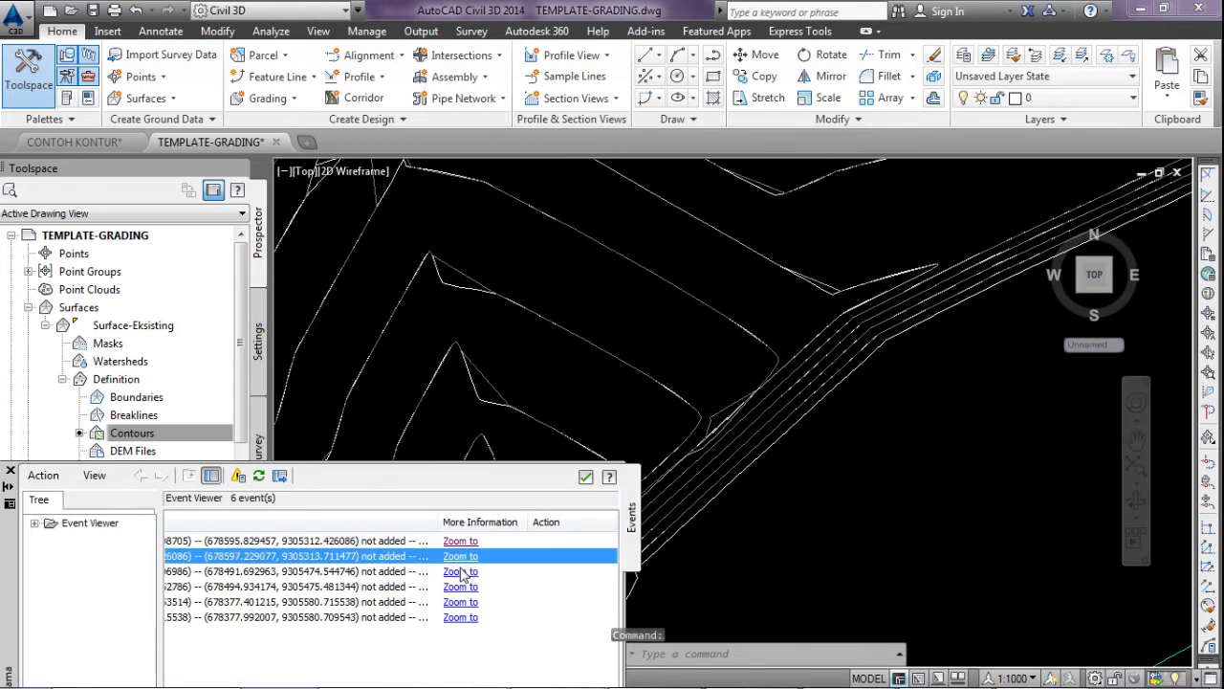
click(469, 573)
click(468, 602)
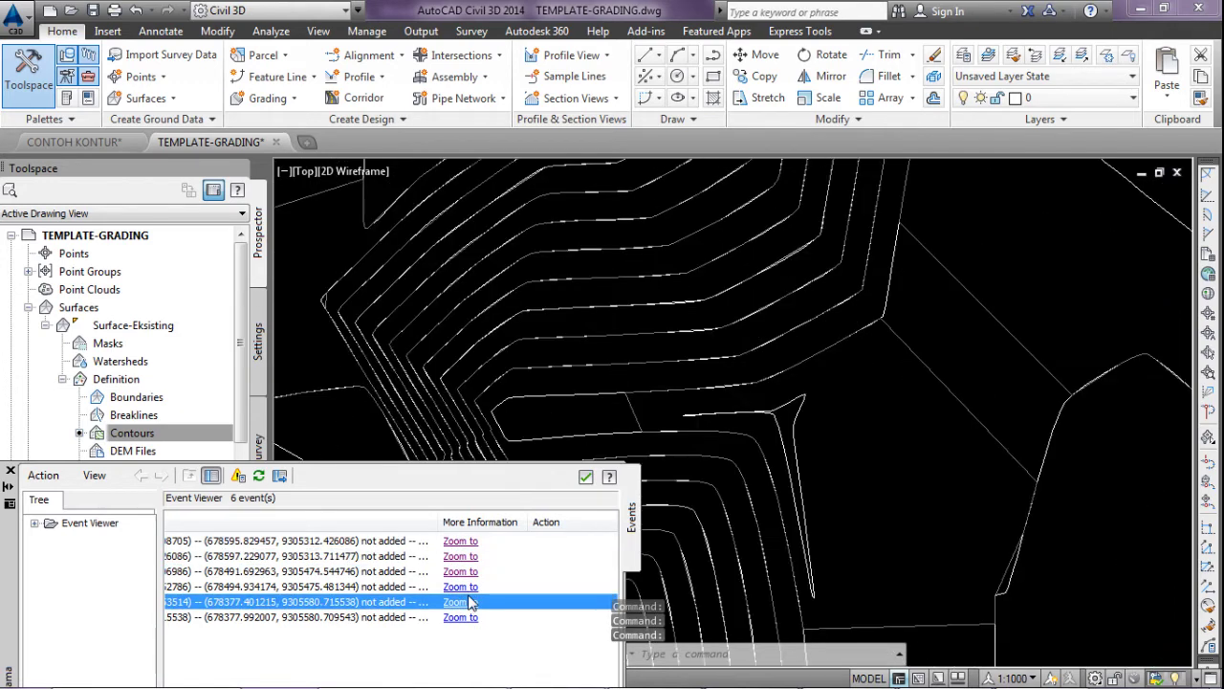
click(470, 587)
scroll(712, 421, up, 2)
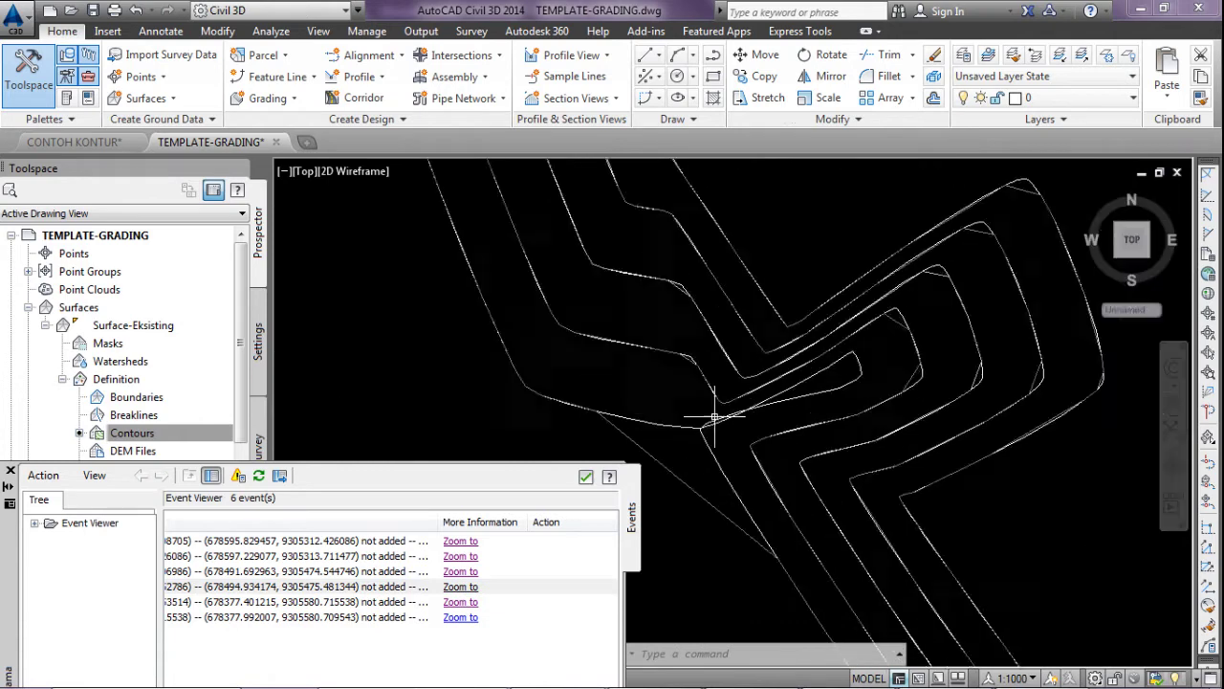
scroll(765, 412, up, 2)
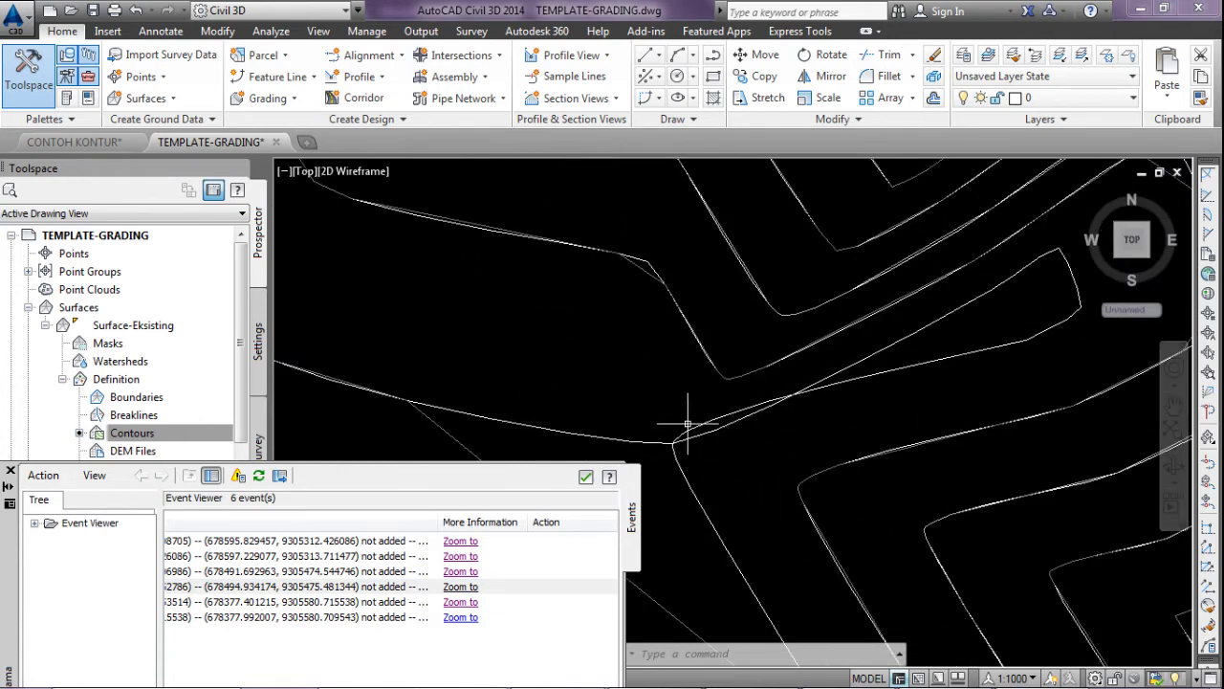
click(459, 602)
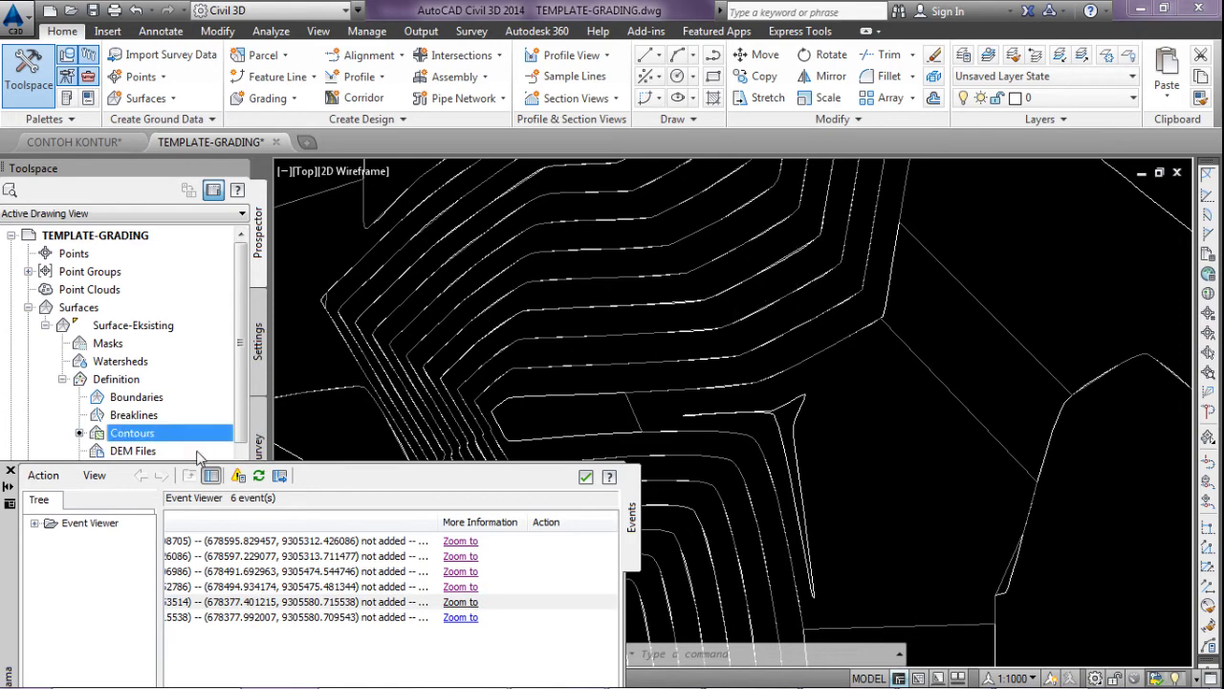
click(9, 470)
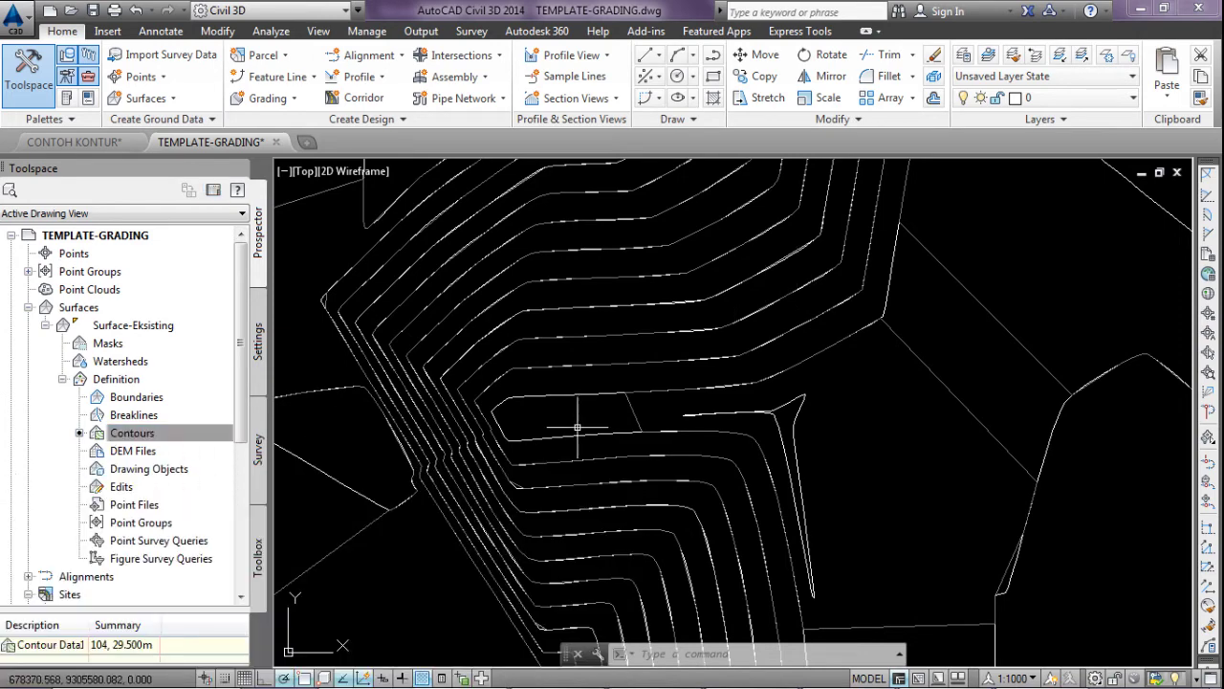
Zoom in and select the original contour polylines.
scroll(574, 430, down, 5)
scroll(650, 404, down, 2)
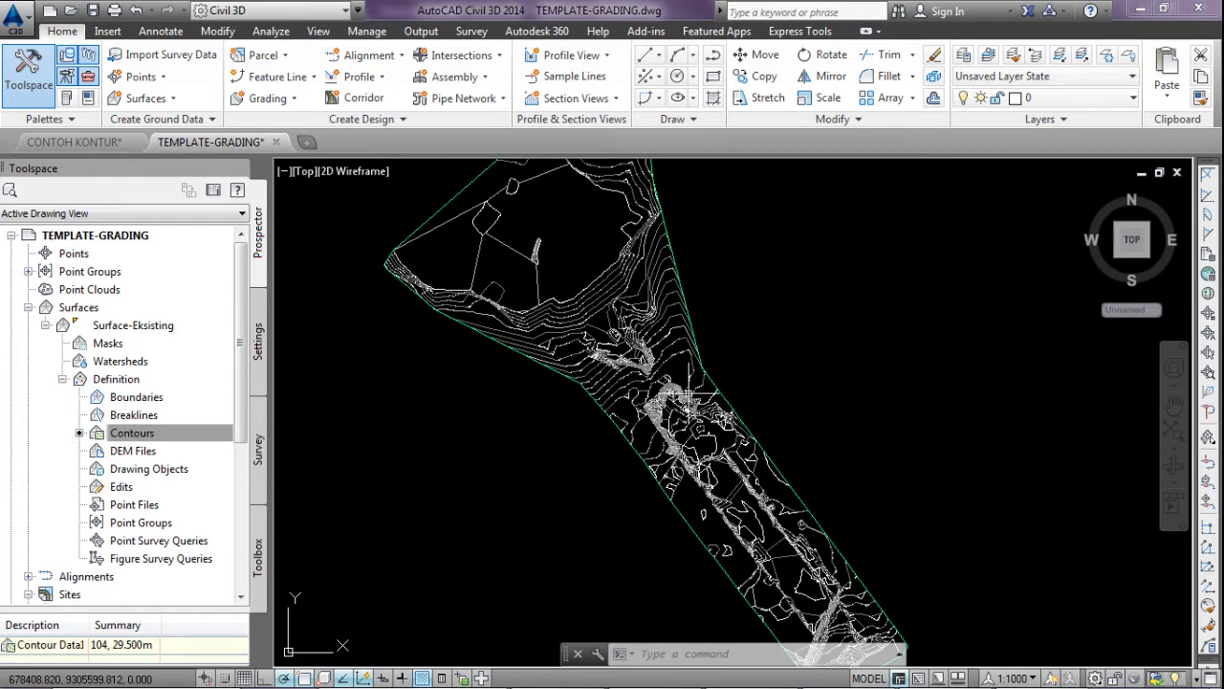
scroll(688, 397, up, 2)
scroll(696, 406, up, 2)
scroll(704, 417, up, 2)
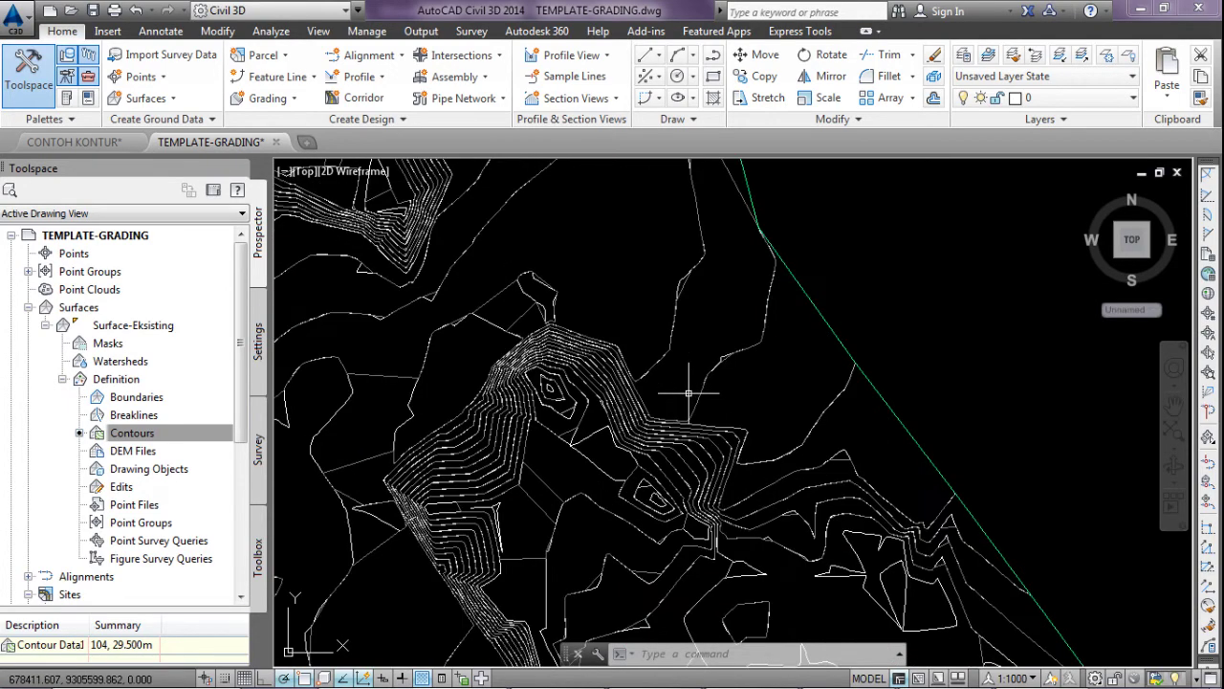
scroll(636, 399, up, 2)
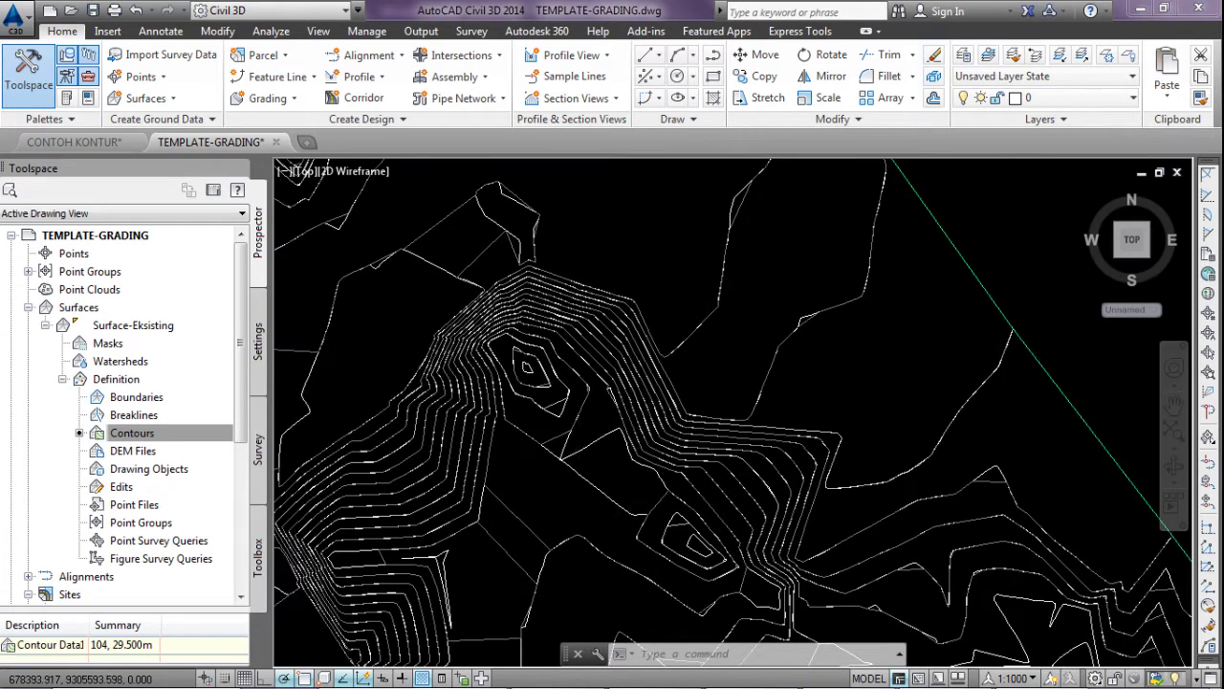
scroll(585, 426, up, 2)
click(595, 453)
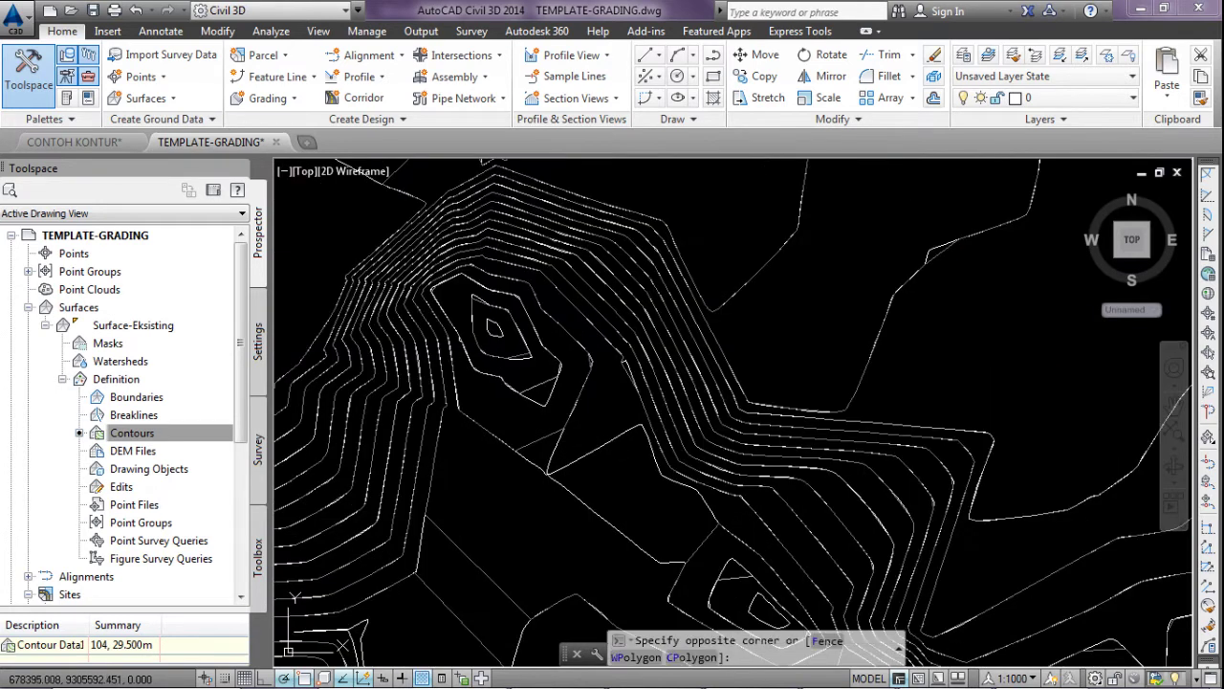
click(599, 446)
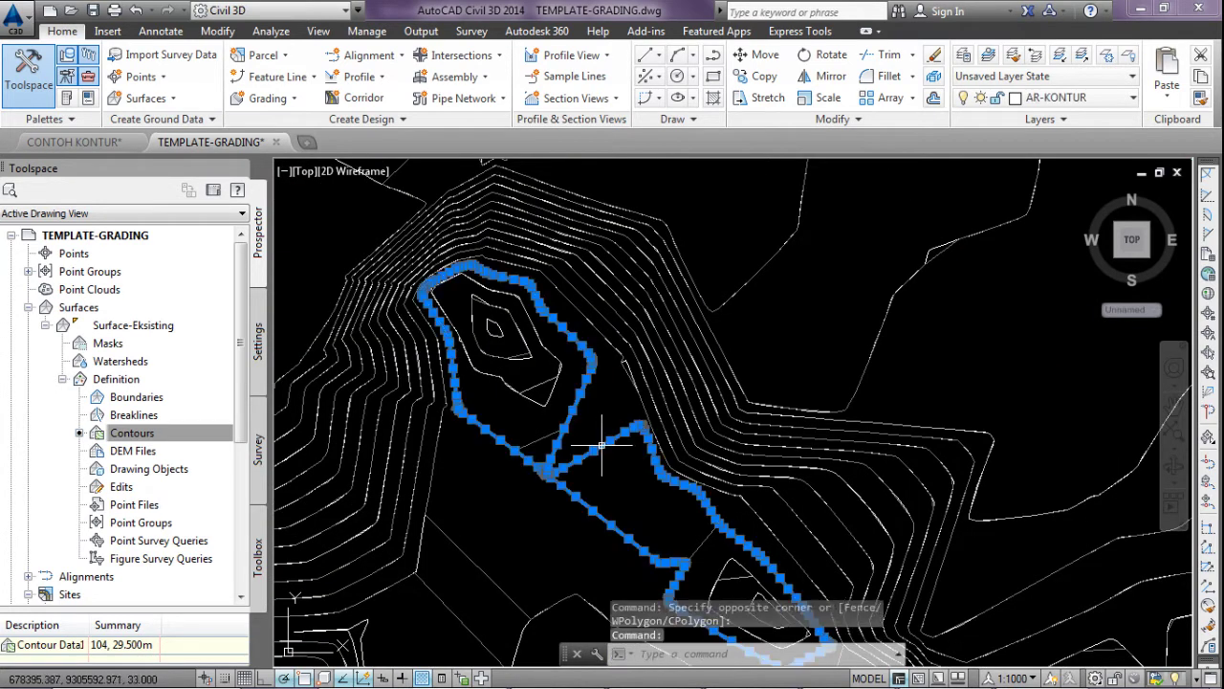
Turn off the AR-KONTUR layer and frame the whole surface.
click(1085, 97)
click(842, 119)
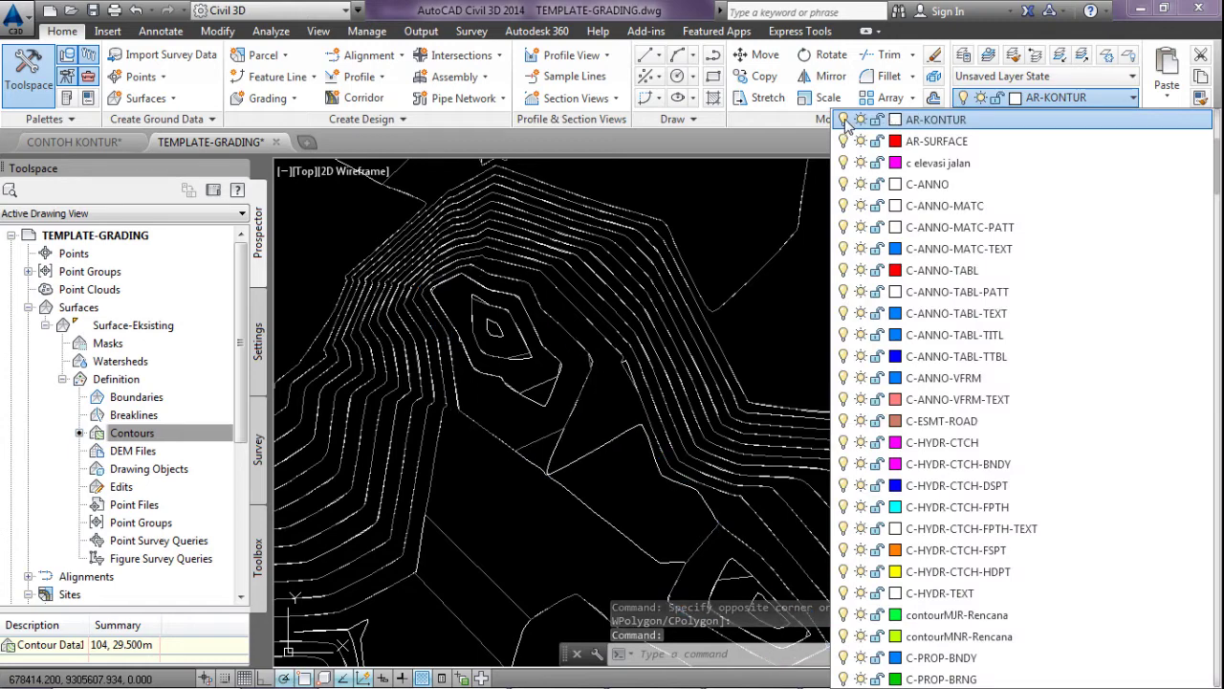
click(694, 250)
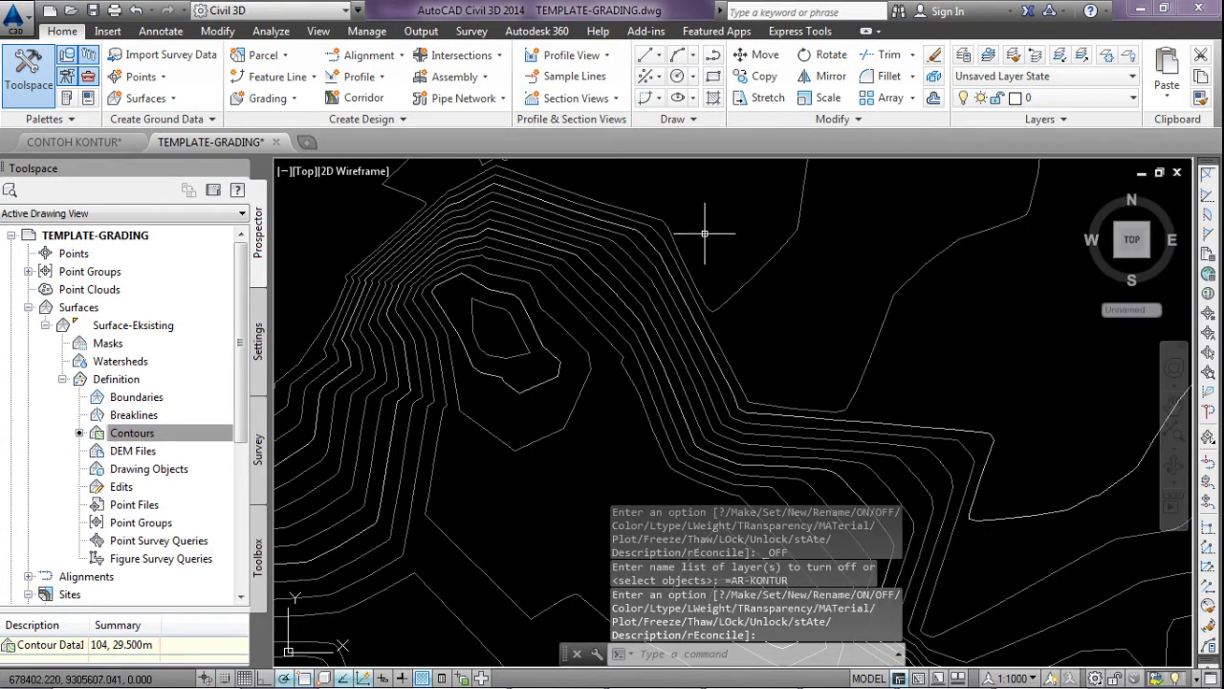
scroll(727, 234, down, 5)
middle_drag(763, 291, 490, 389)
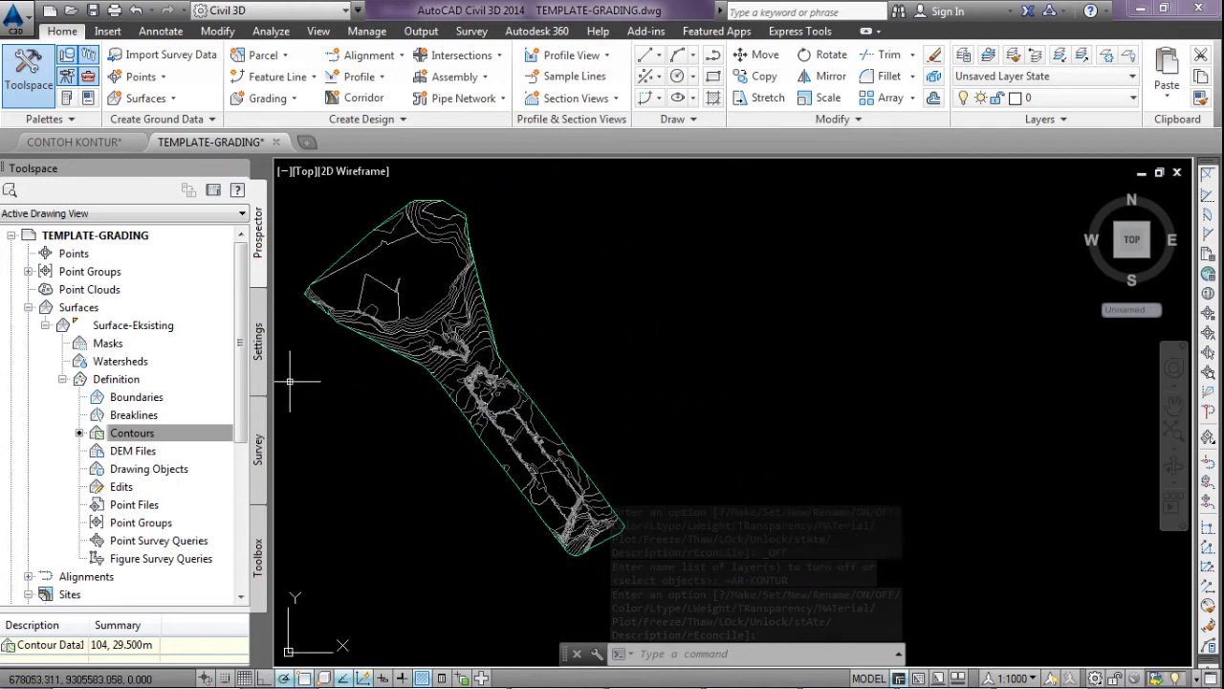
Open Surface Properties for Surface-Eksisting from its Prospector entry.
click(129, 433)
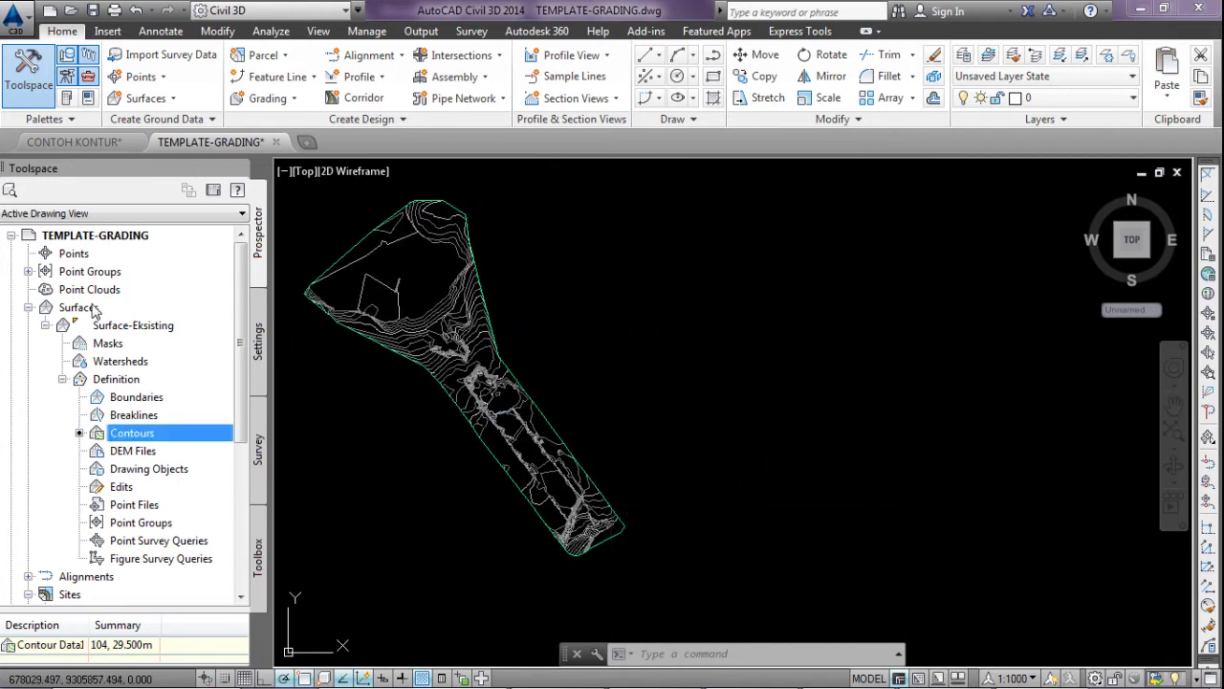
scroll(440, 335, up, 3)
scroll(479, 330, up, 2)
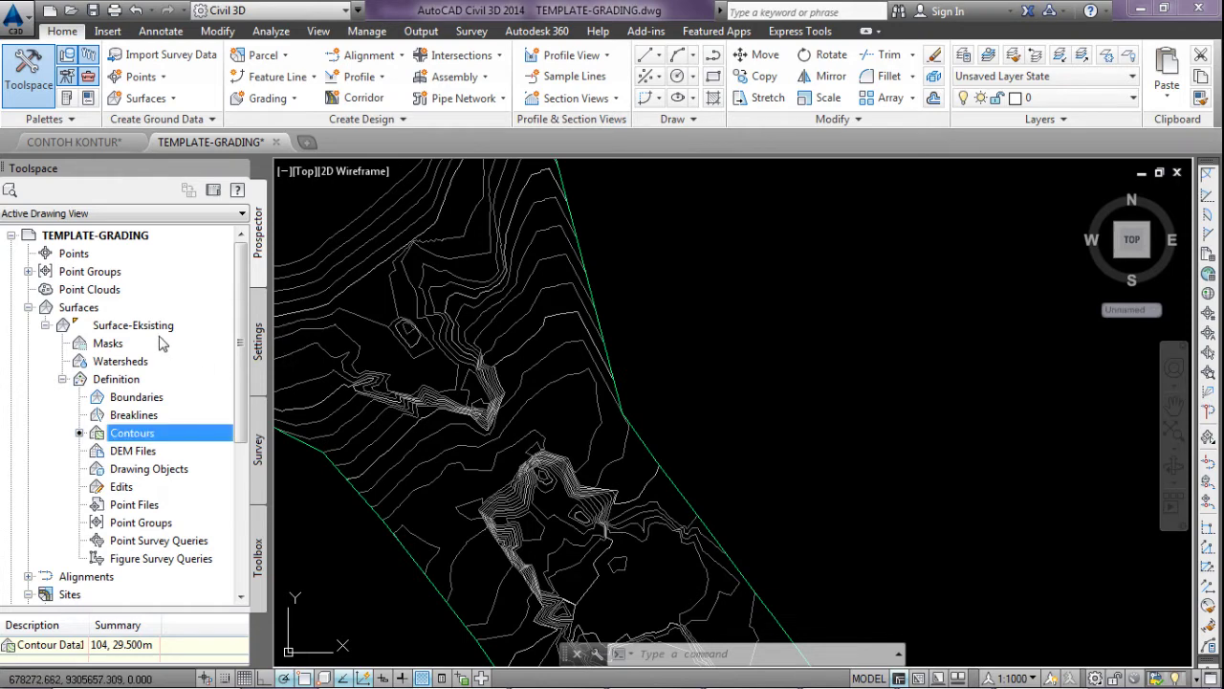
click(132, 328)
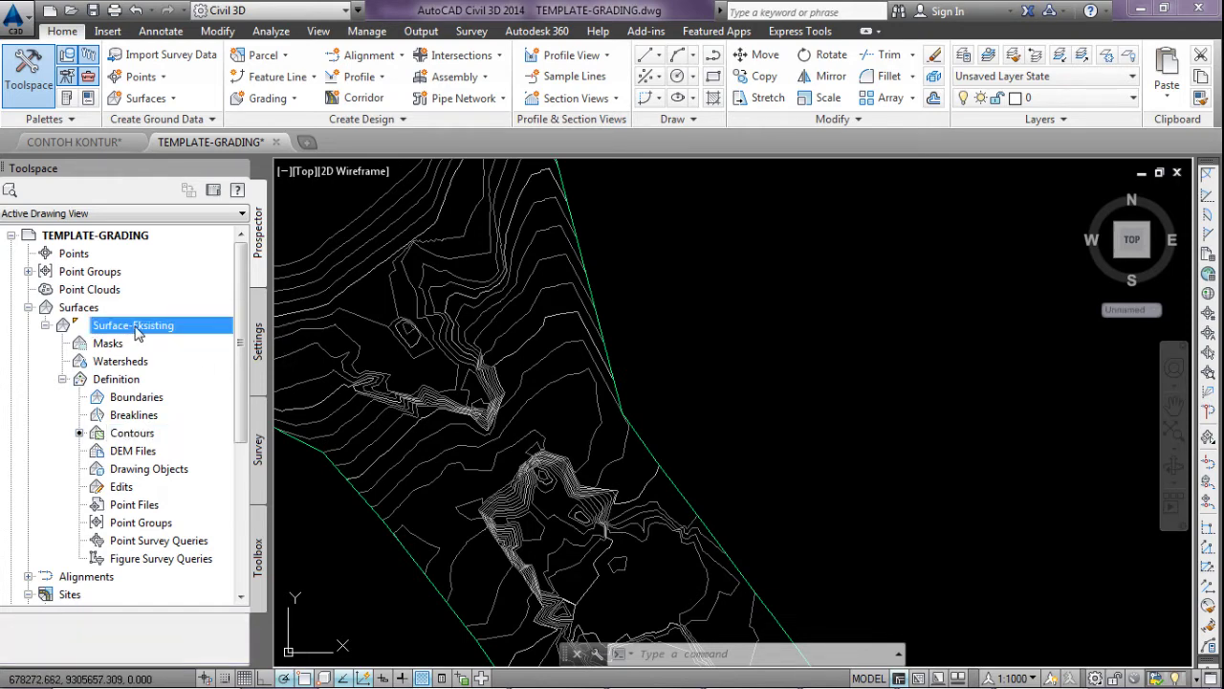
right_click(136, 330)
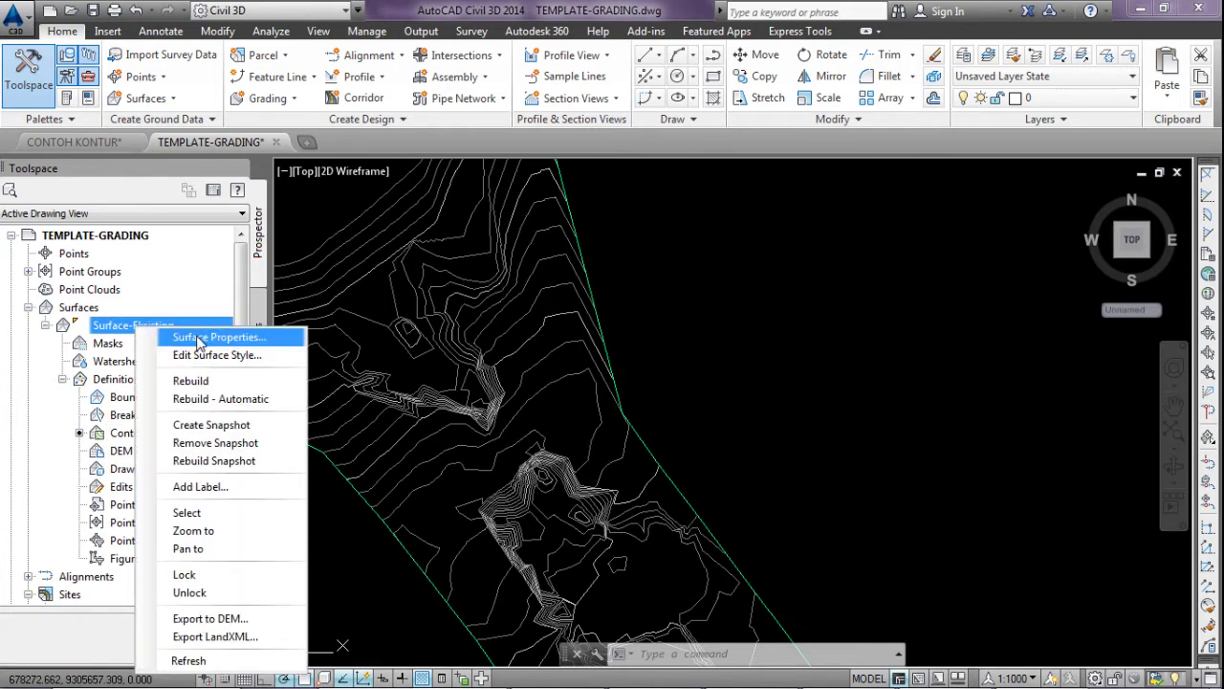
click(198, 338)
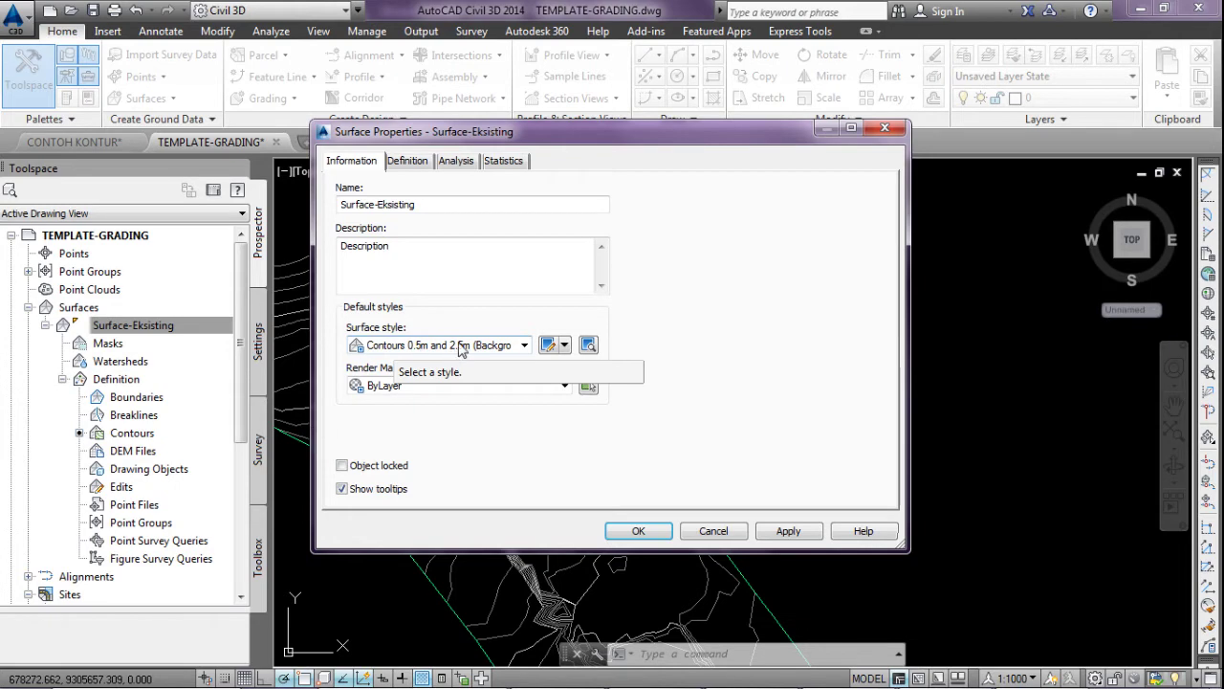
Apply the Contours 1m and 5m (Background) style to Surface-Eksisting.
mouse_move(503, 138)
mouse_down()
mouse_move(673, 156)
mouse_move(856, 45)
mouse_up()
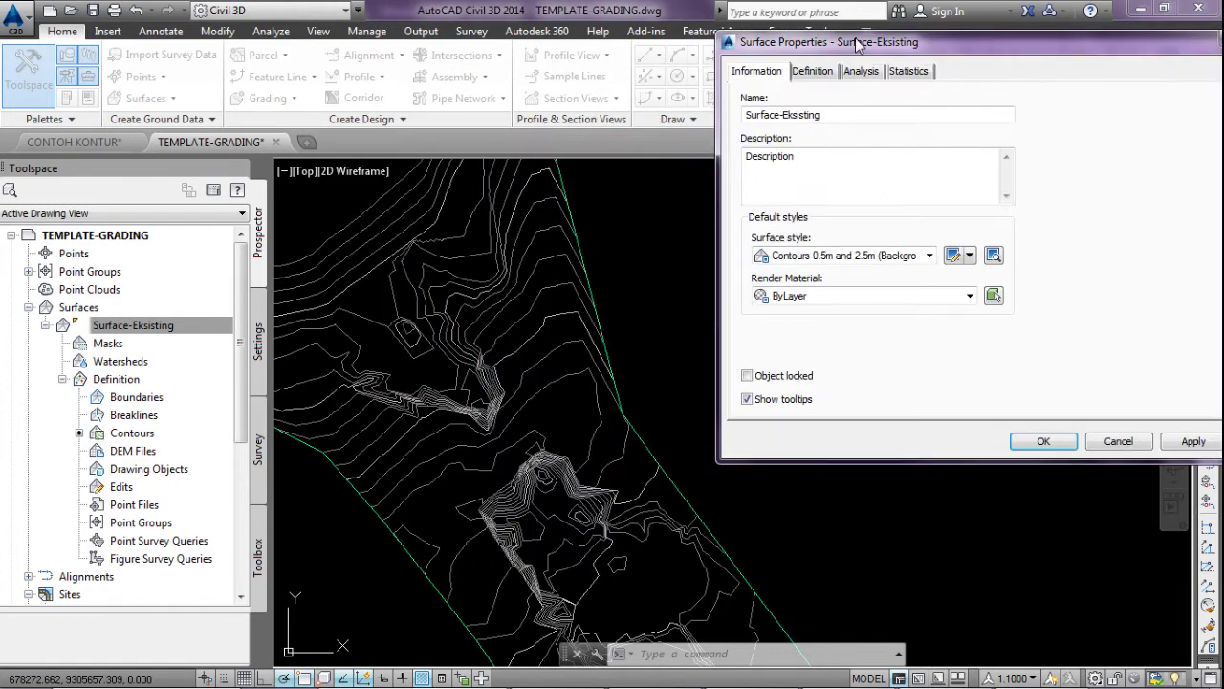
drag(856, 45, 835, 53)
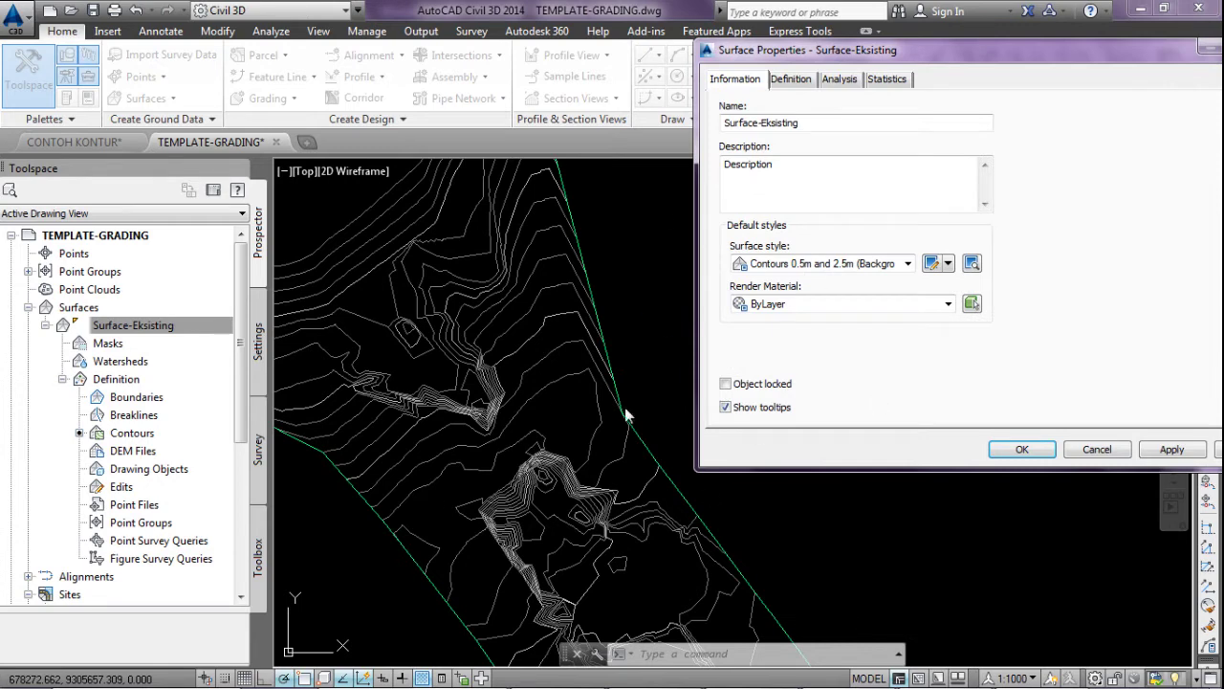
click(907, 263)
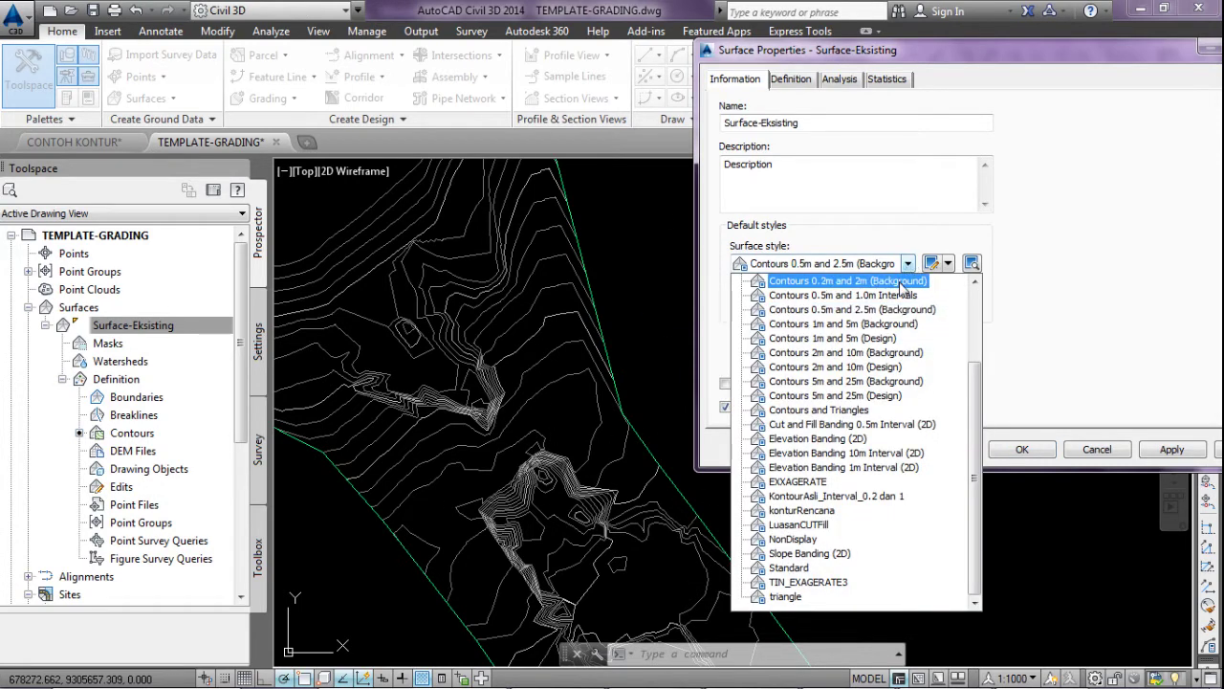
click(835, 331)
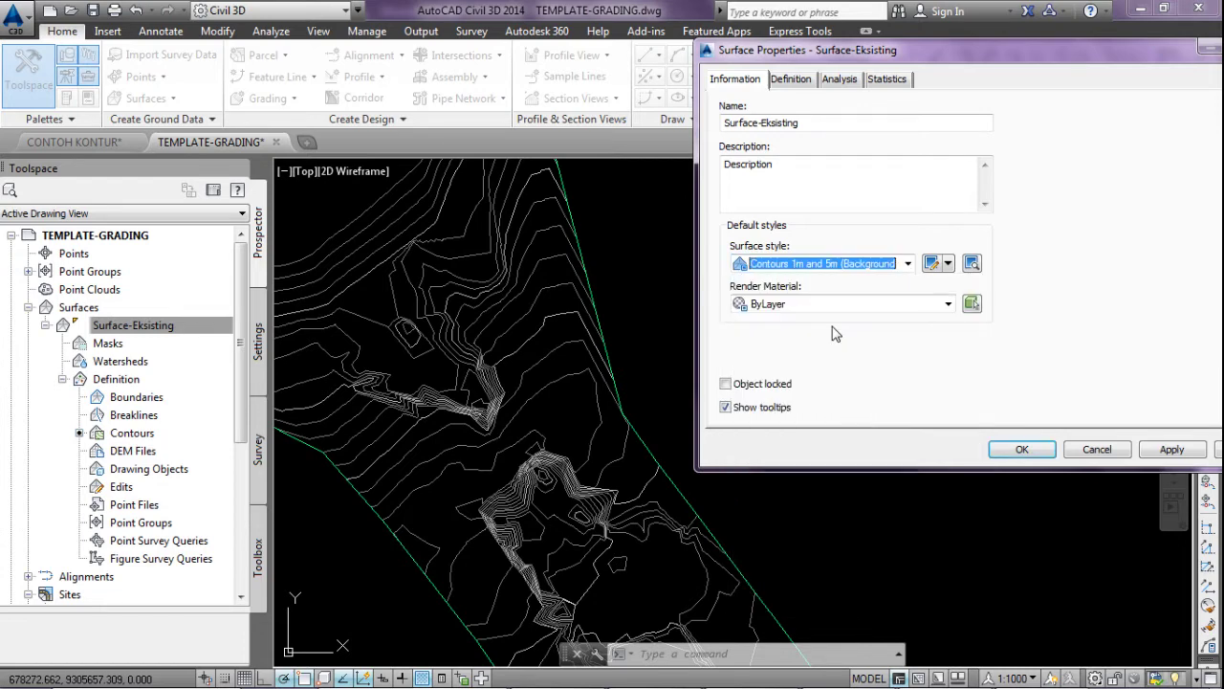
click(1156, 453)
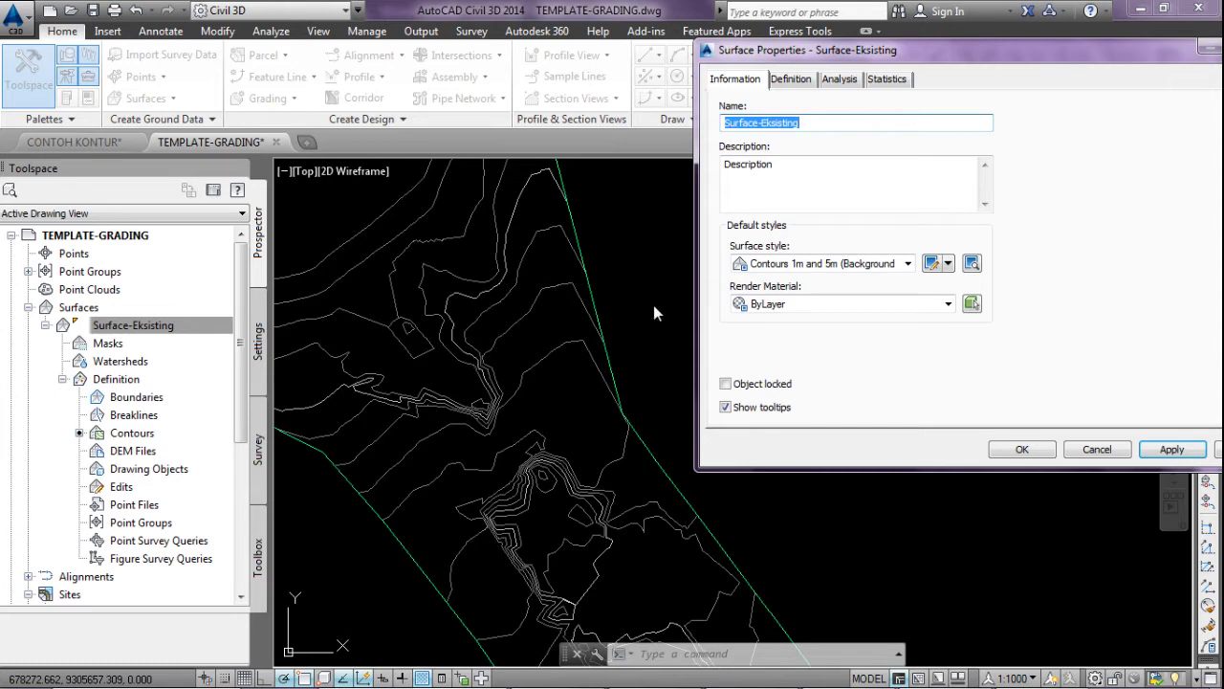
Switch the surface style to Contours 2m and 10m (Background) and apply it.
click(908, 264)
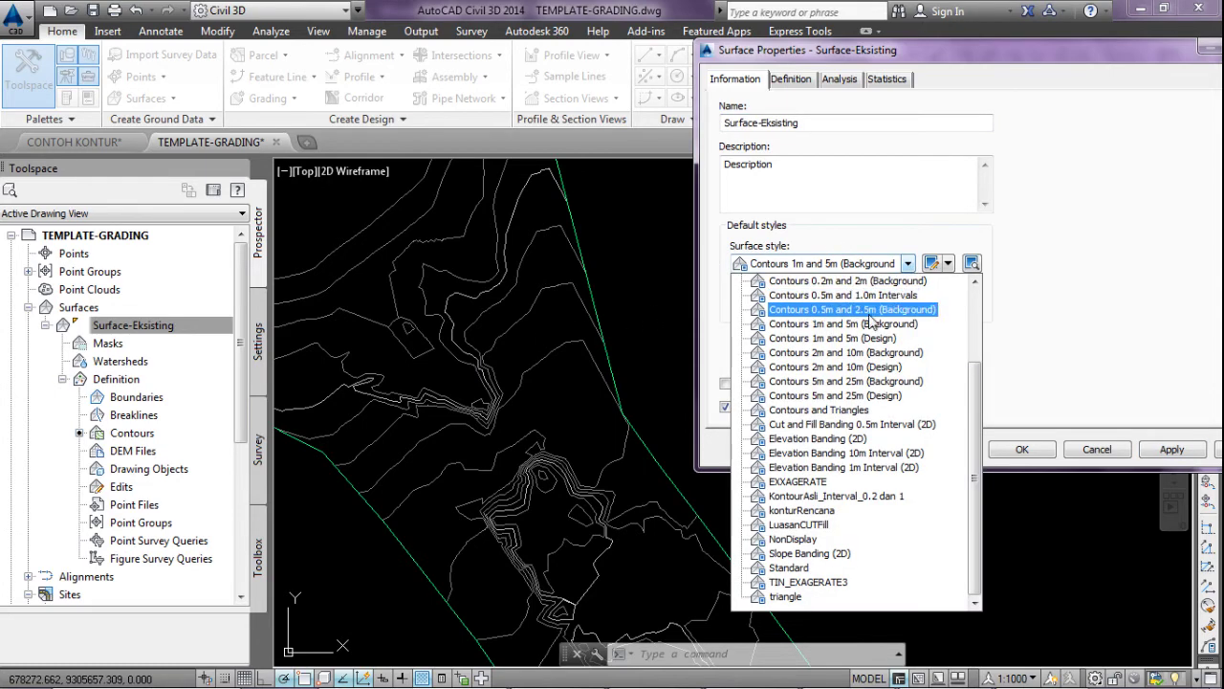
click(874, 352)
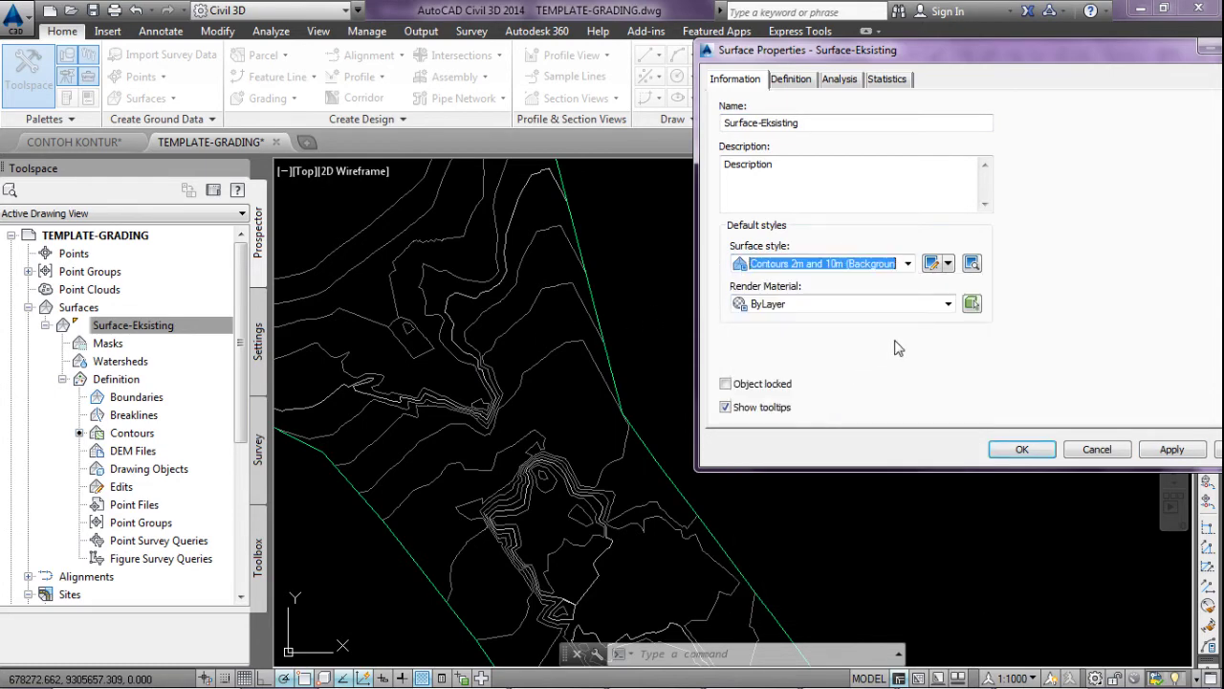
click(1148, 450)
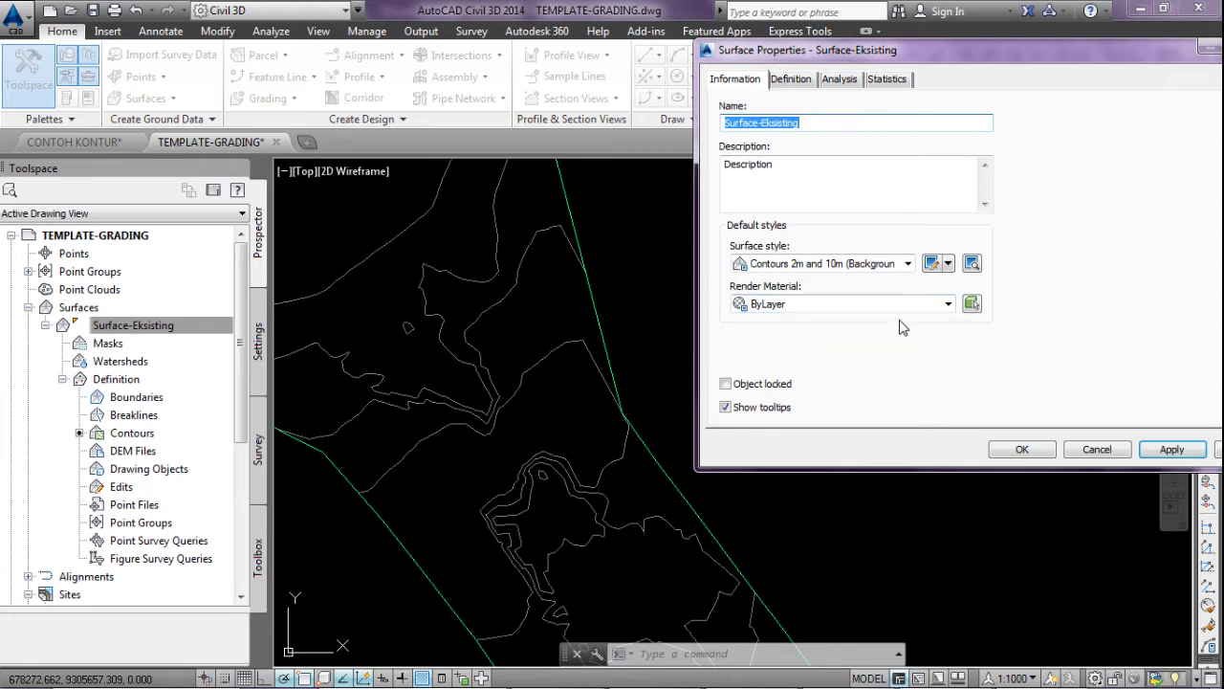
click(947, 266)
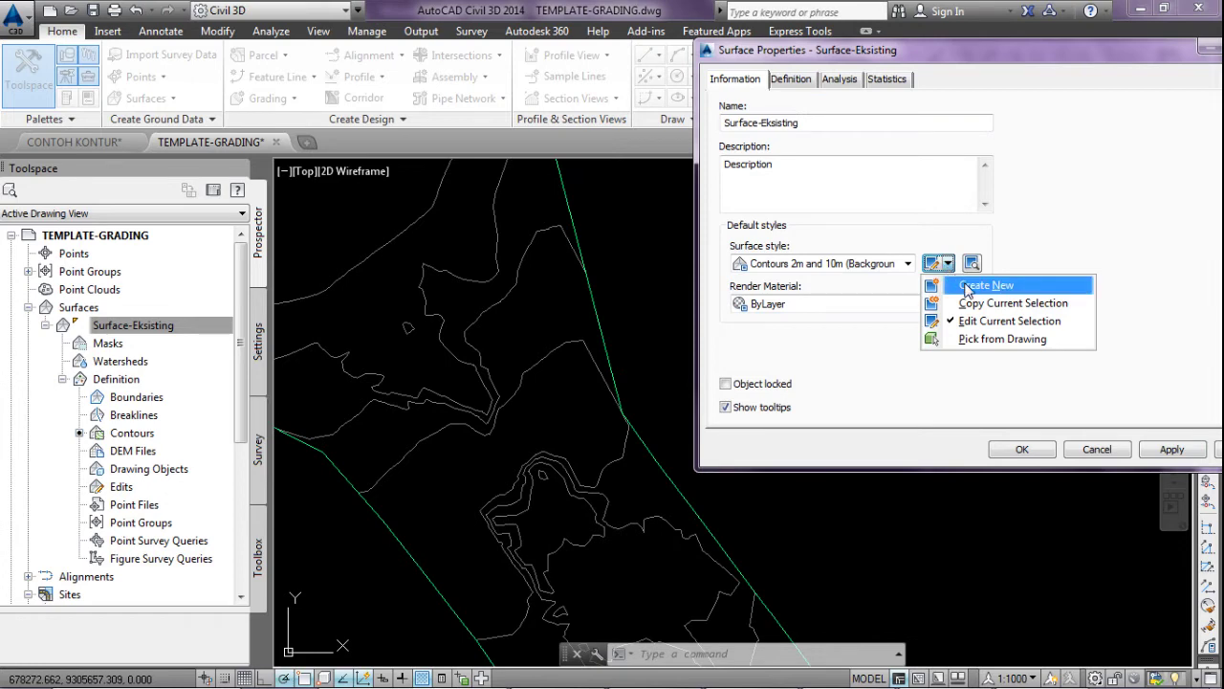
Create a new surface style named Kontur 10m-50m.
click(968, 287)
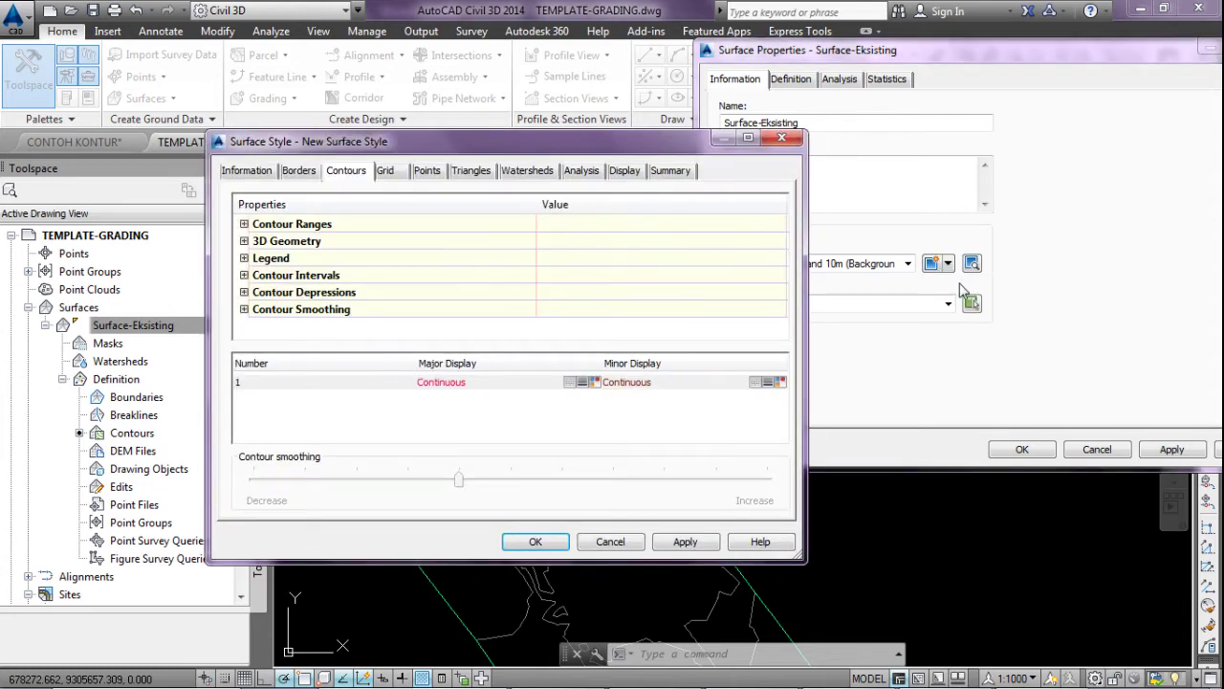
click(260, 178)
drag(326, 218, 234, 222)
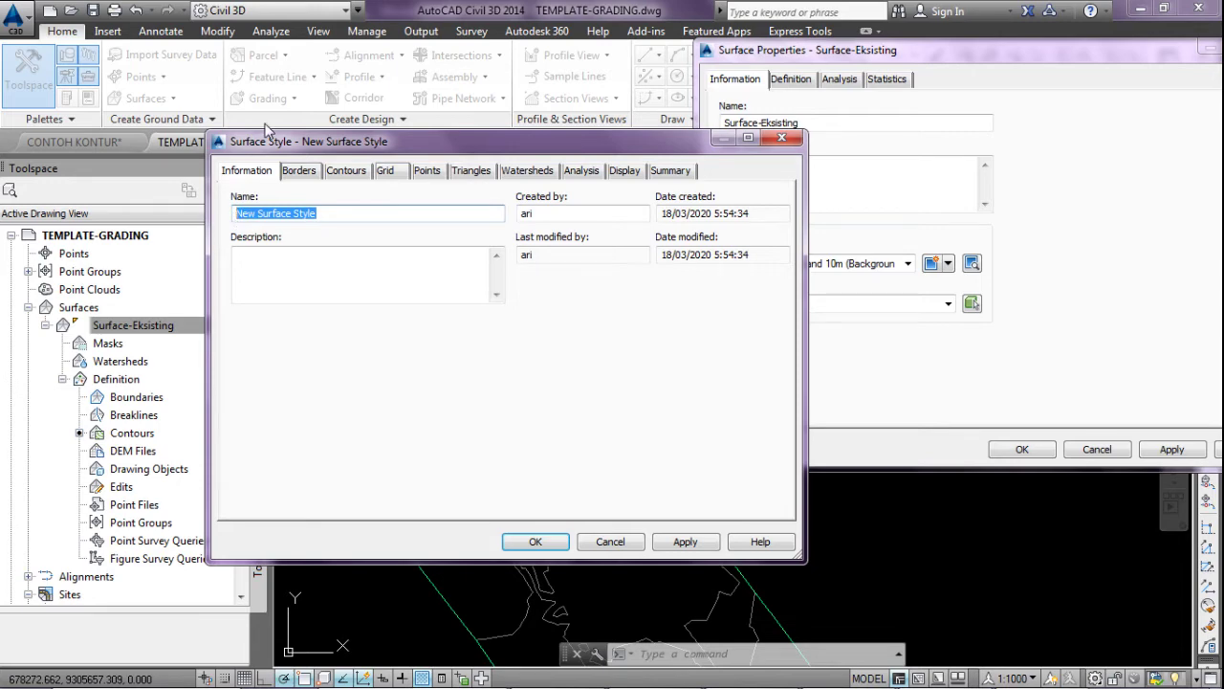
text(Kontur 10m-50m)
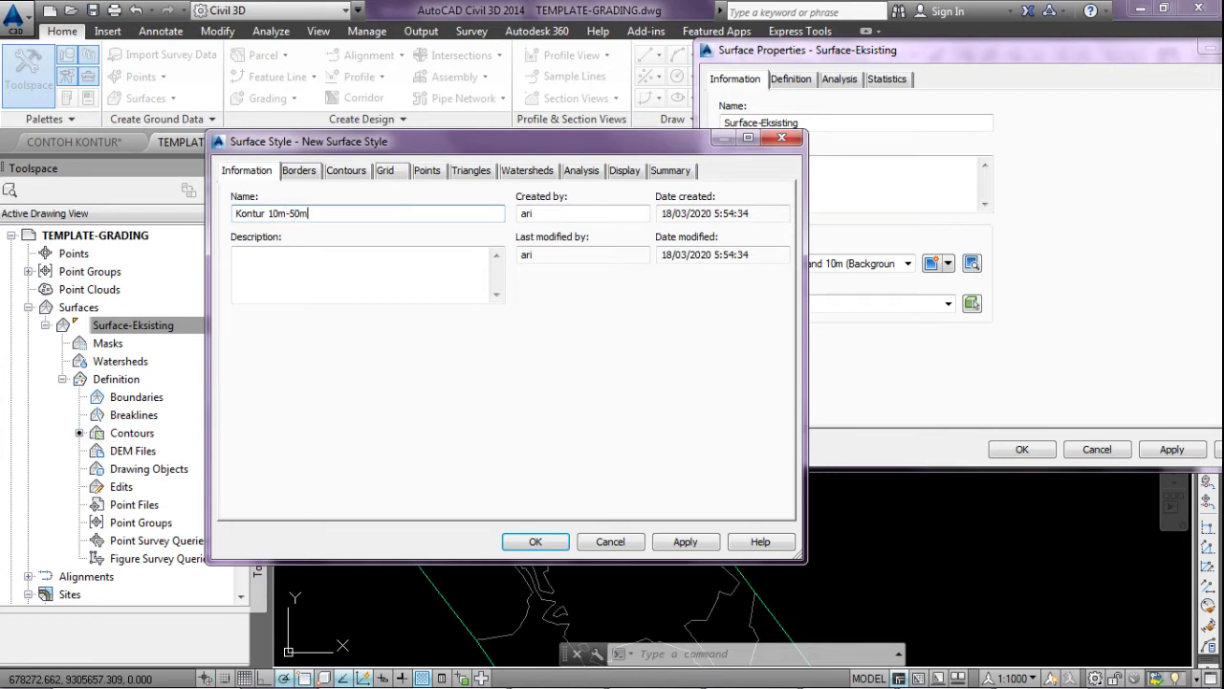
Set the style's contour intervals to 10m minor and 50m major, then apply and accept.
click(345, 172)
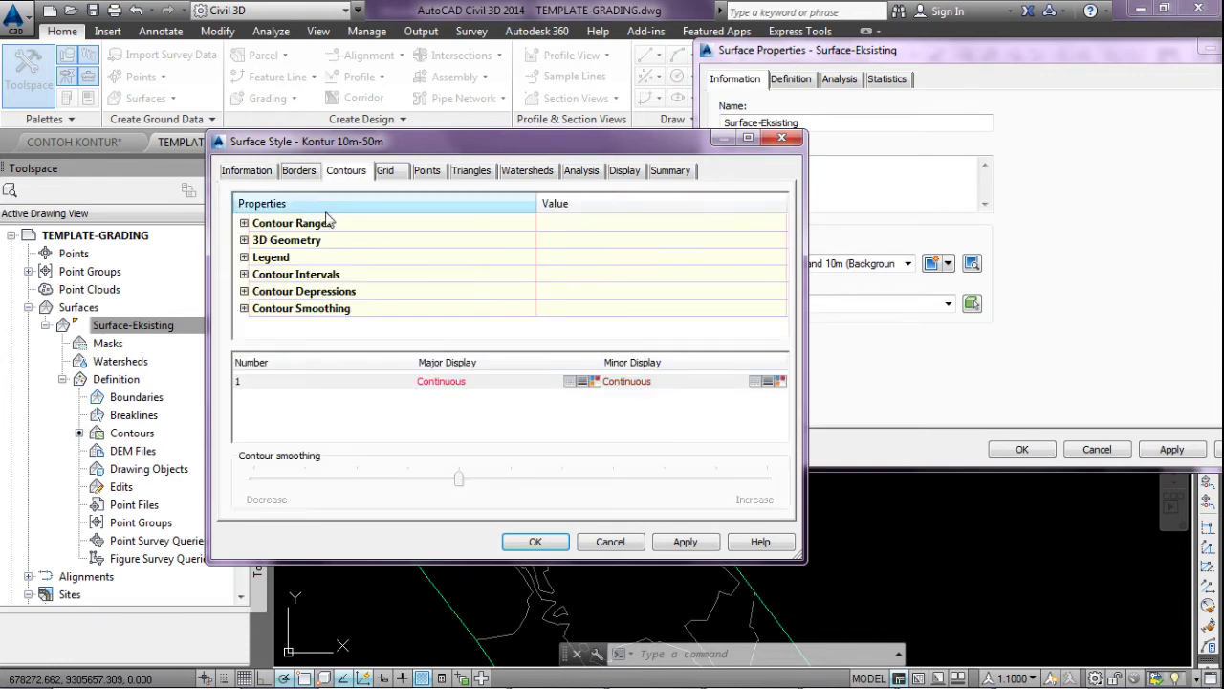
click(244, 275)
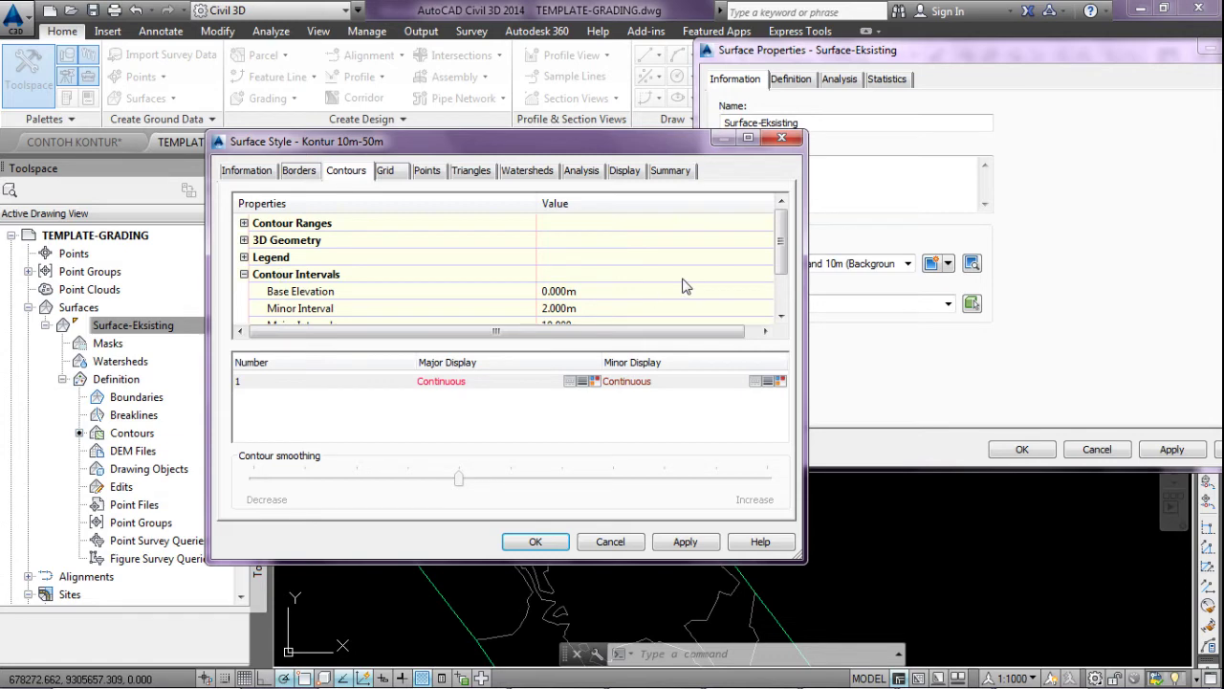
drag(787, 260, 786, 291)
click(555, 257)
click(554, 258)
double_click(546, 264)
click(554, 260)
text(10)
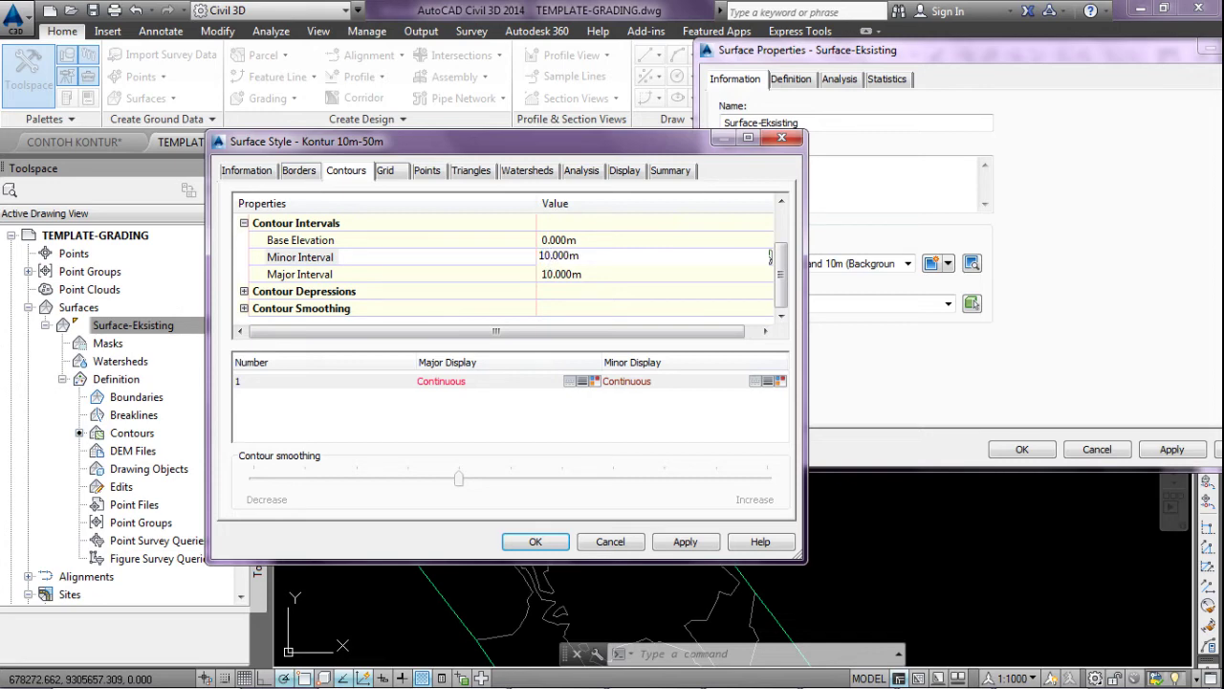
click(556, 275)
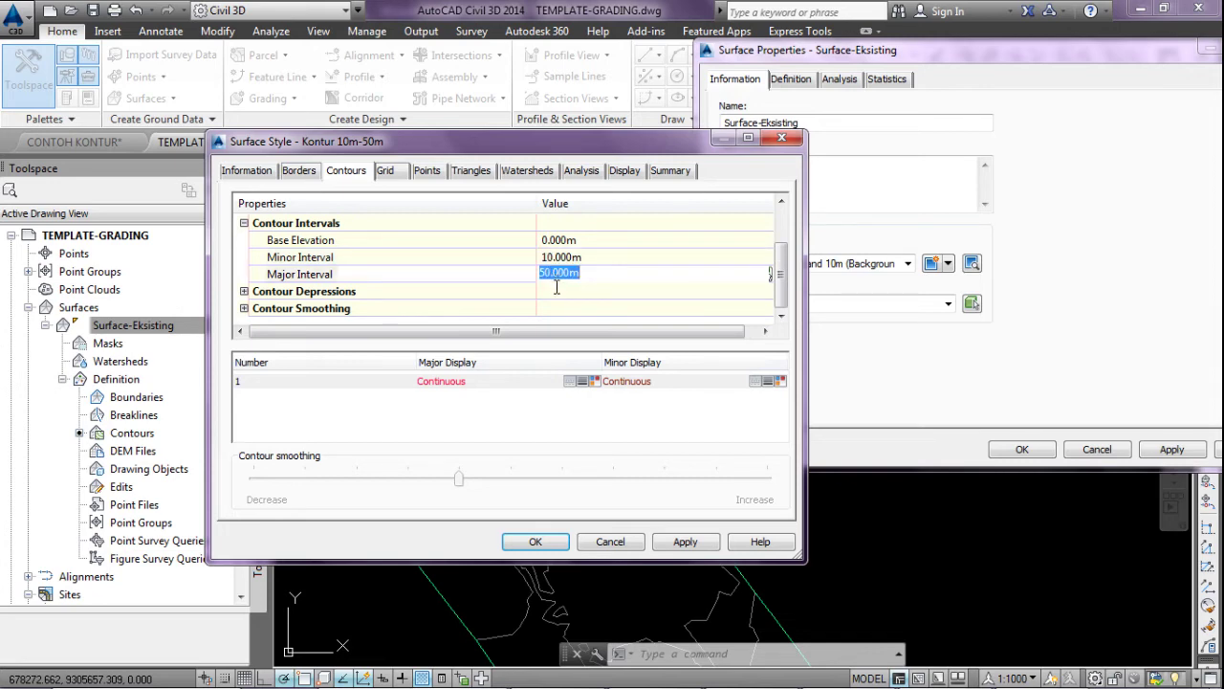
click(622, 275)
click(687, 542)
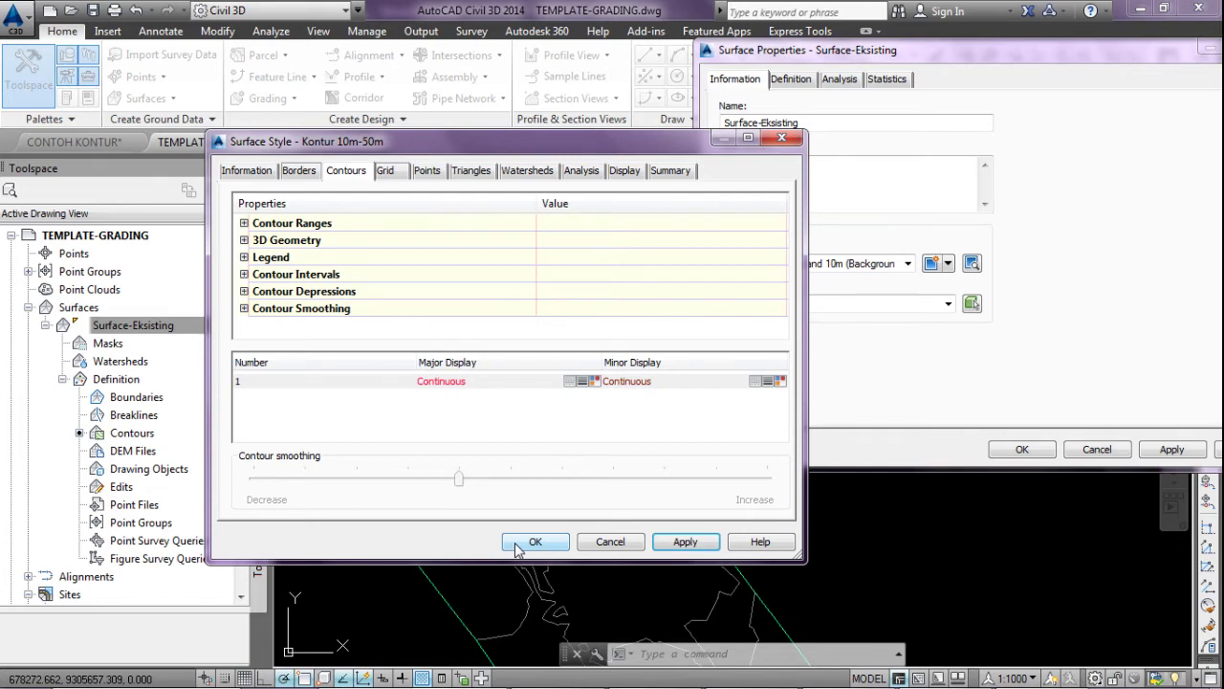
click(515, 544)
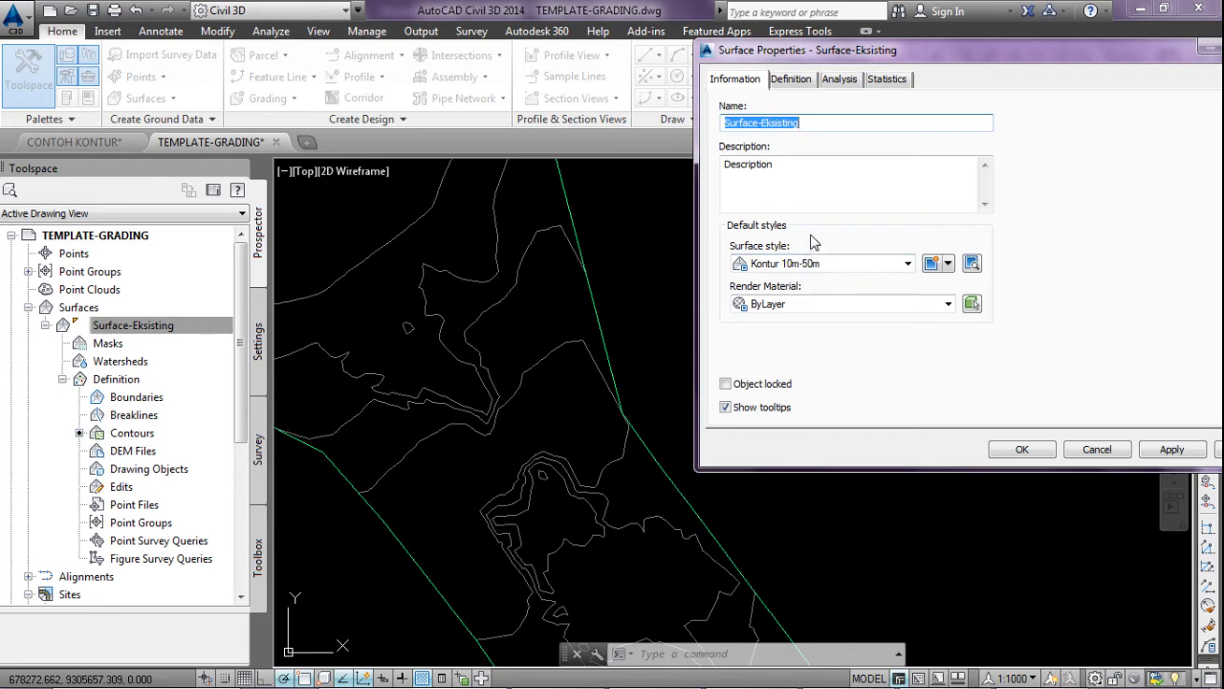
Apply Kontur 10m-50m to Surface-Eksisting, close the dialog, and undo the last view change.
click(1155, 453)
click(1012, 447)
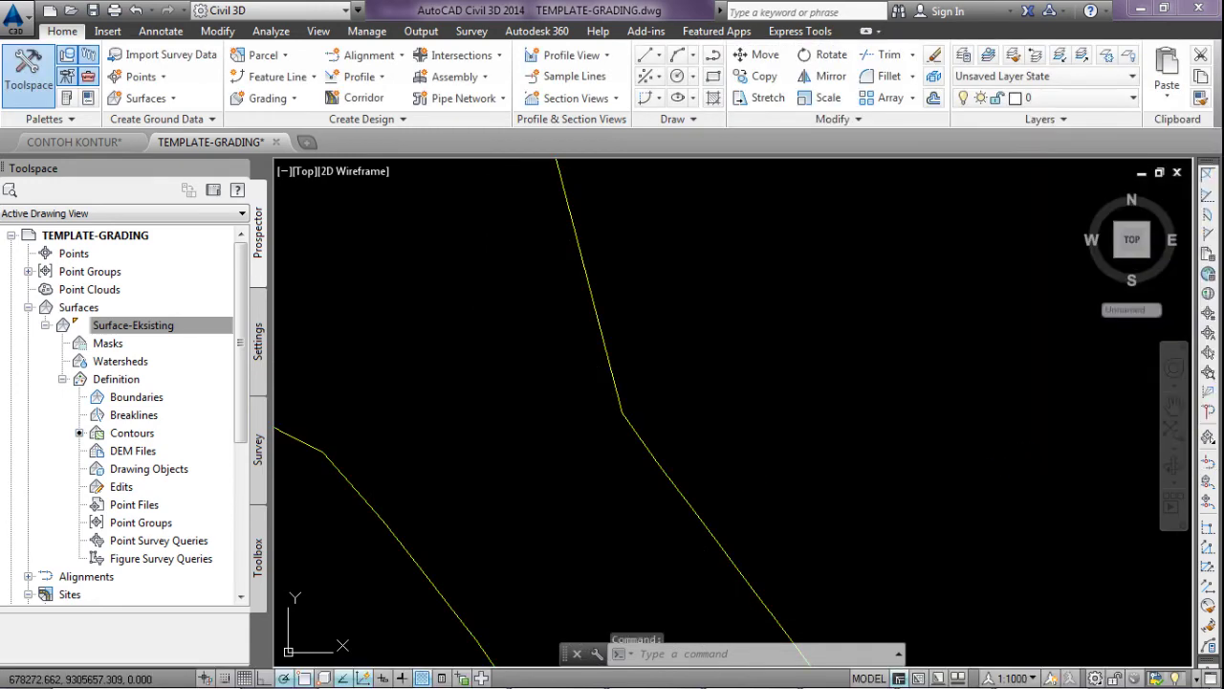
scroll(626, 411, up, 1)
scroll(629, 405, down, 5)
scroll(628, 418, up, 2)
scroll(622, 419, up, 2)
mouse_move(622, 420)
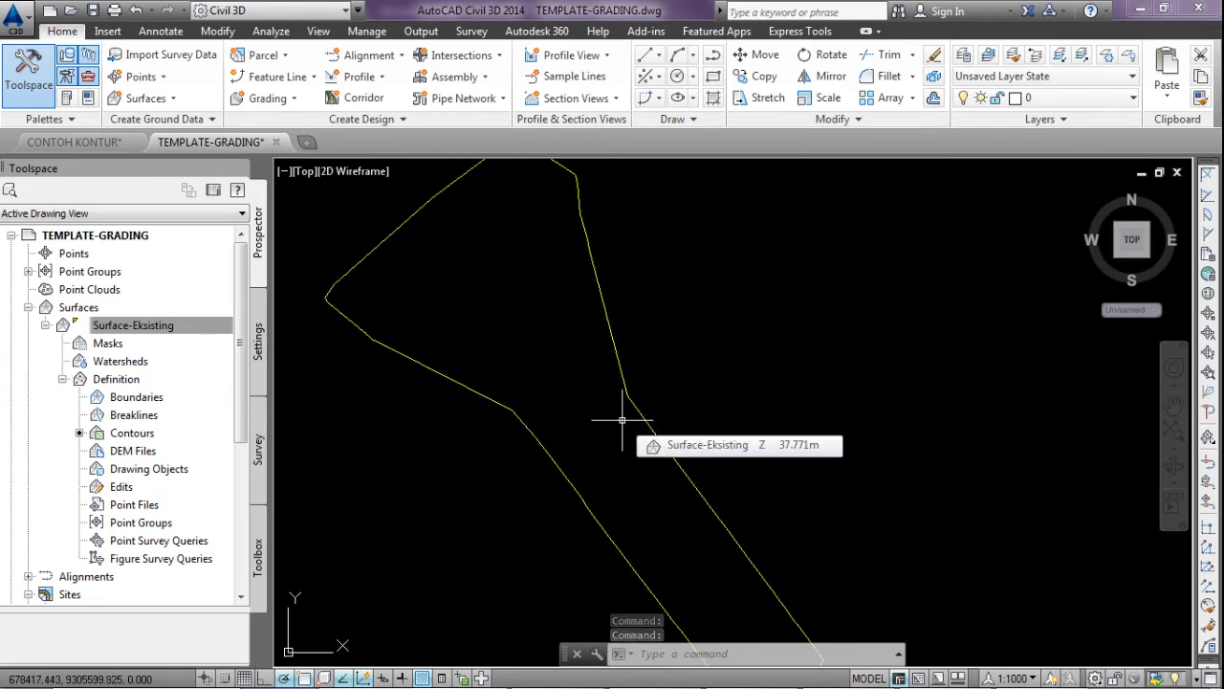
key(ctrl+z)
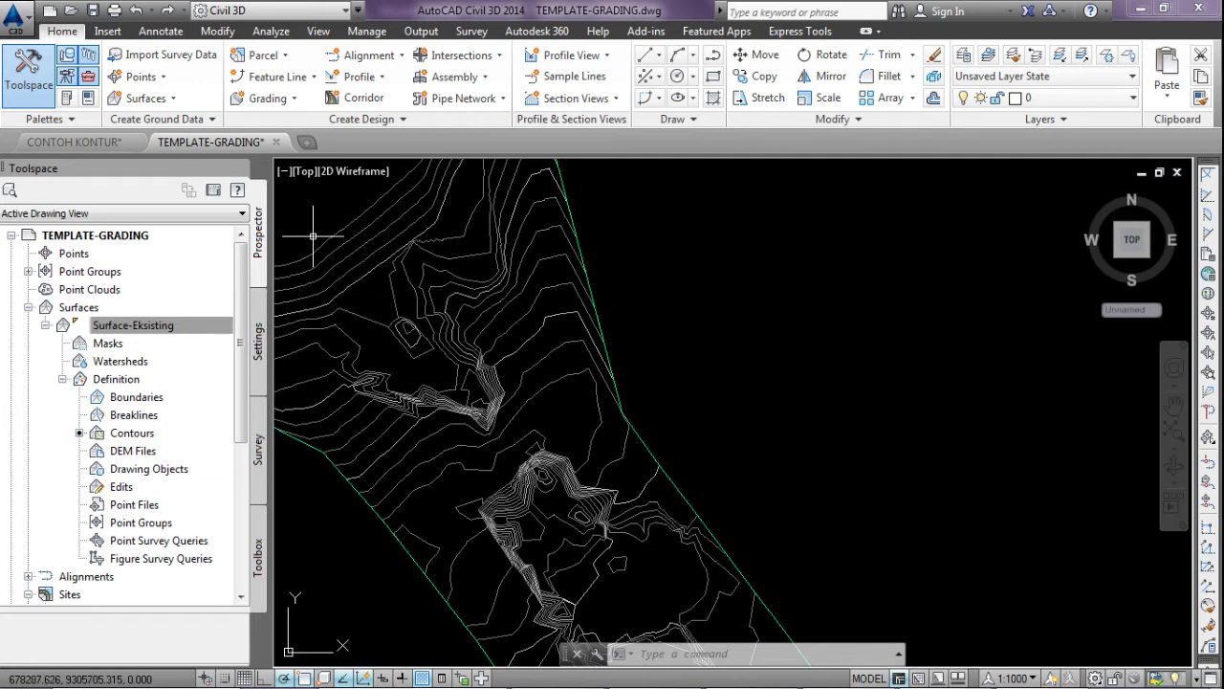
Draw a four-corner polyline around the upper surface area and close it with C.
click(712, 57)
scroll(483, 301, down, 2)
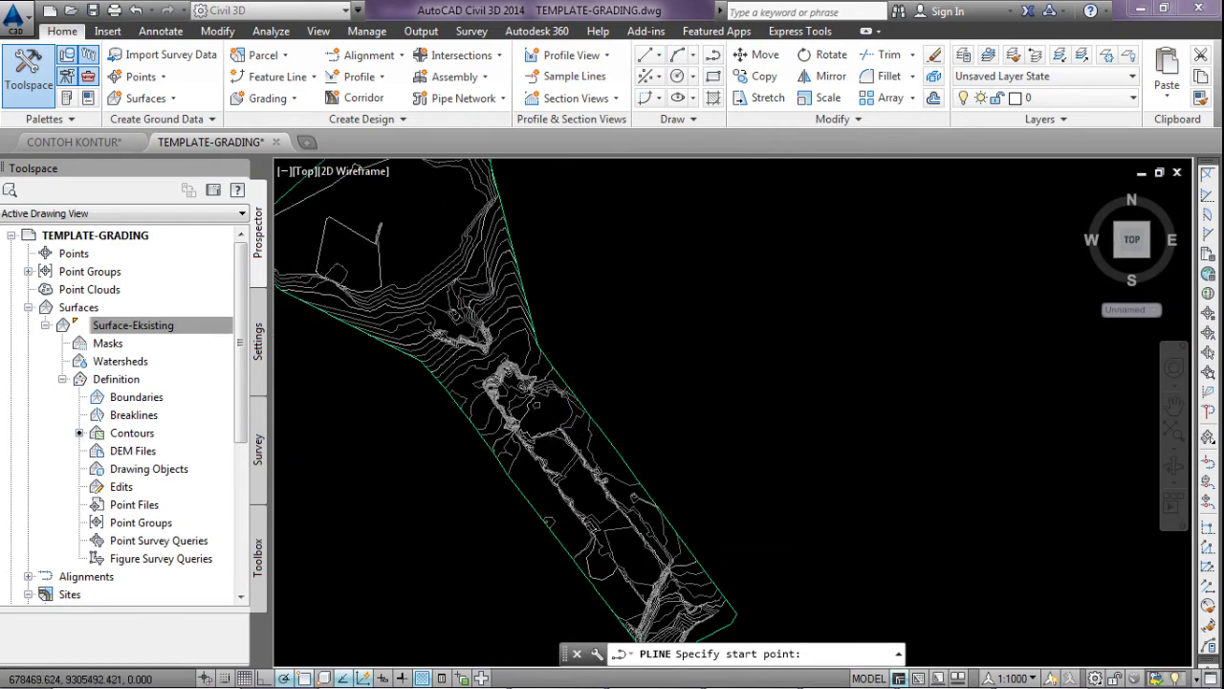
middle_drag(571, 420, 482, 290)
scroll(560, 411, up, 2)
scroll(561, 399, up, 2)
scroll(572, 392, up, 2)
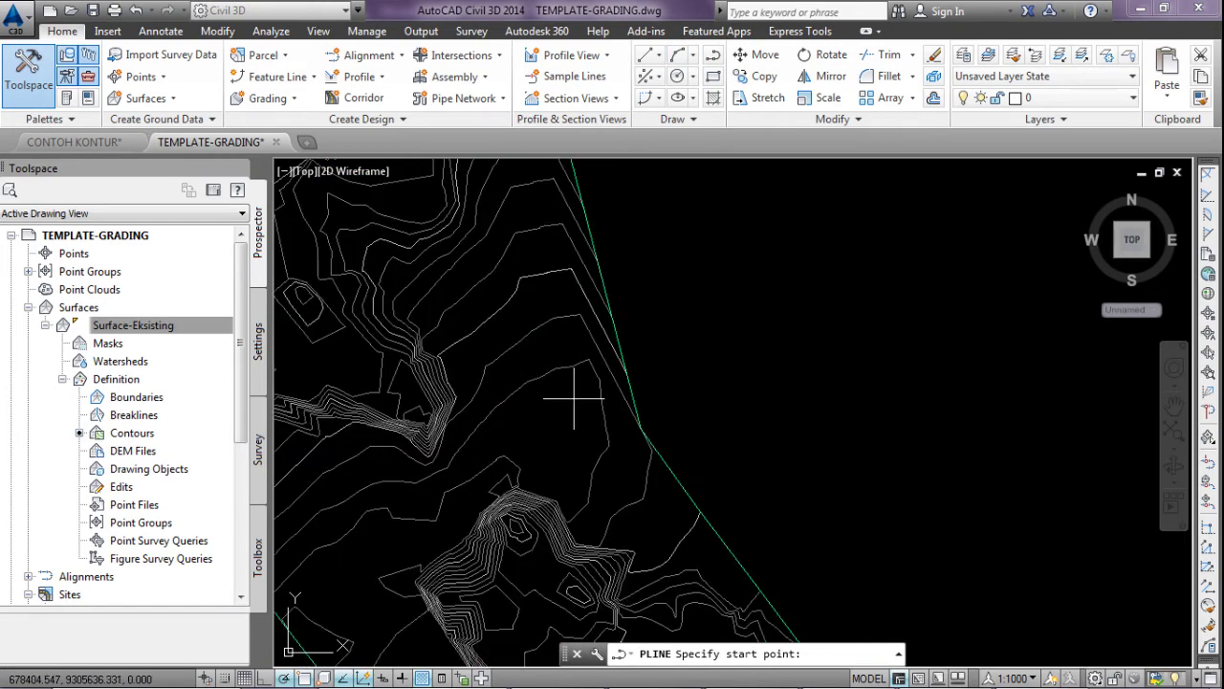
click(574, 391)
scroll(574, 391, down, 2)
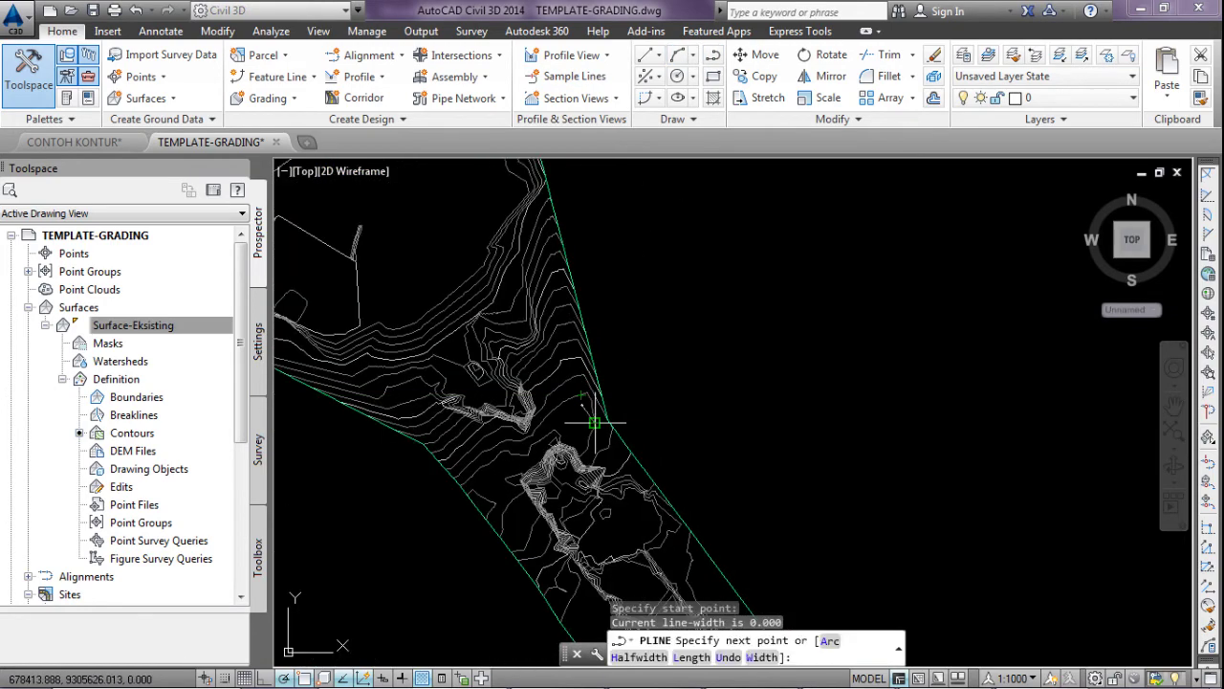
click(480, 223)
click(338, 318)
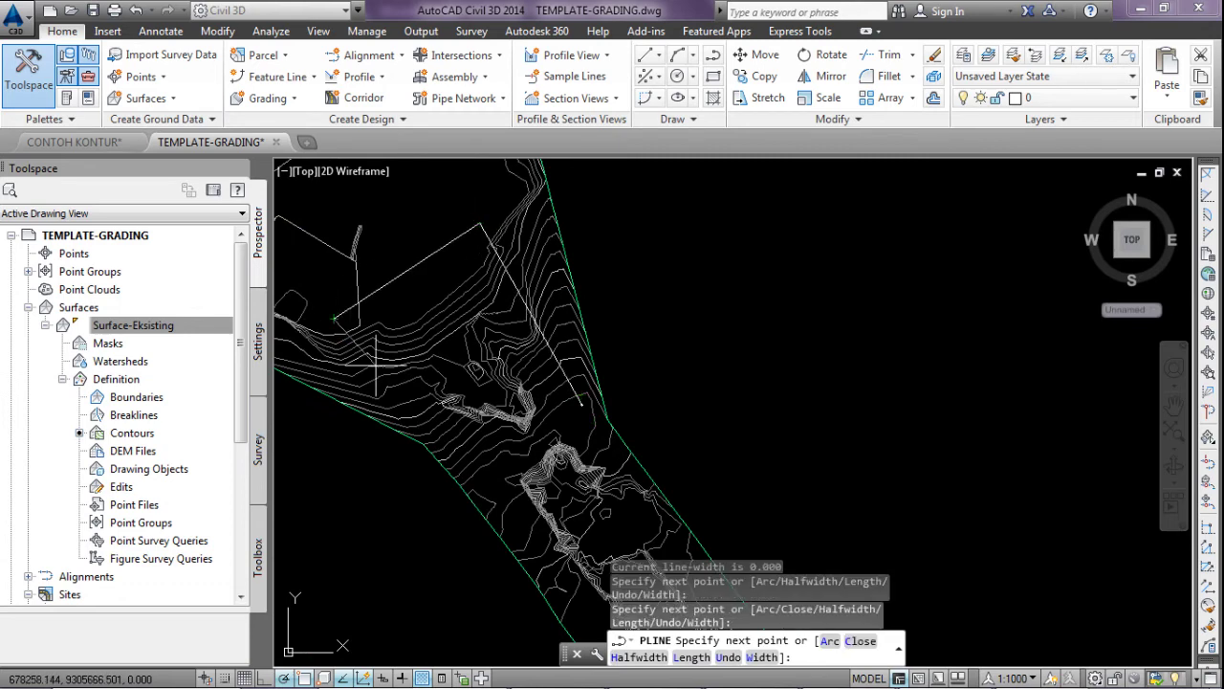
scroll(496, 490, up, 2)
scroll(496, 490, up, 2)
click(463, 466)
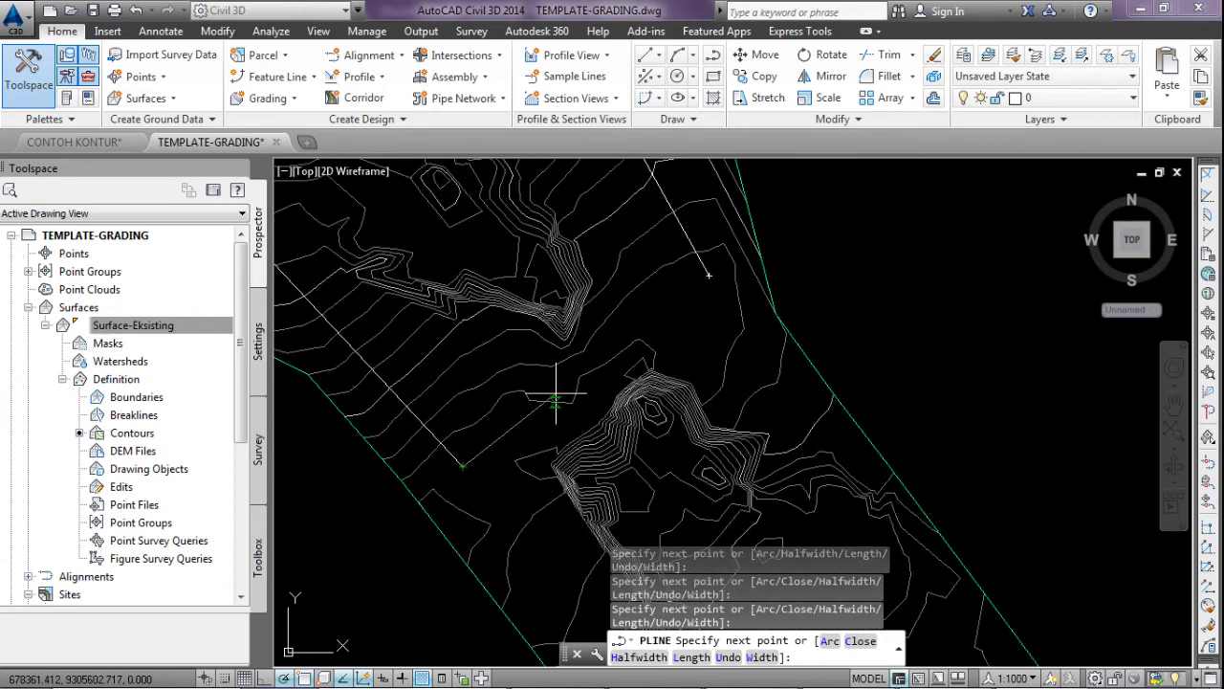
text(c)
key(Return)
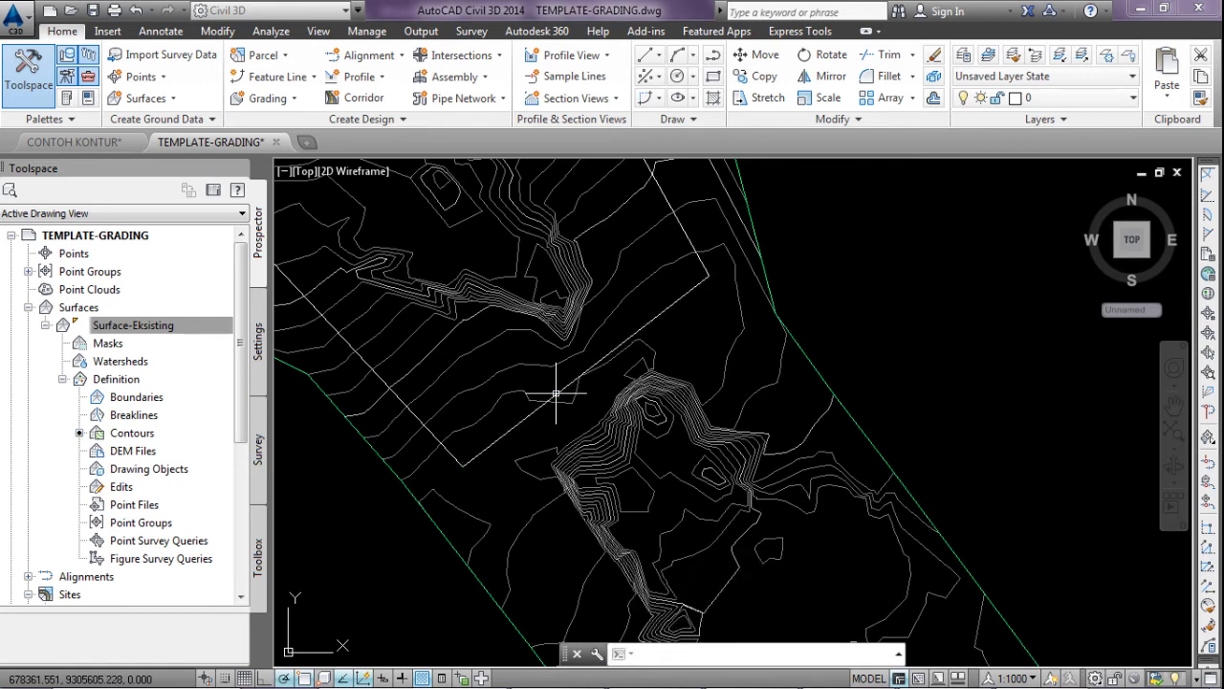
scroll(569, 352, down, 2)
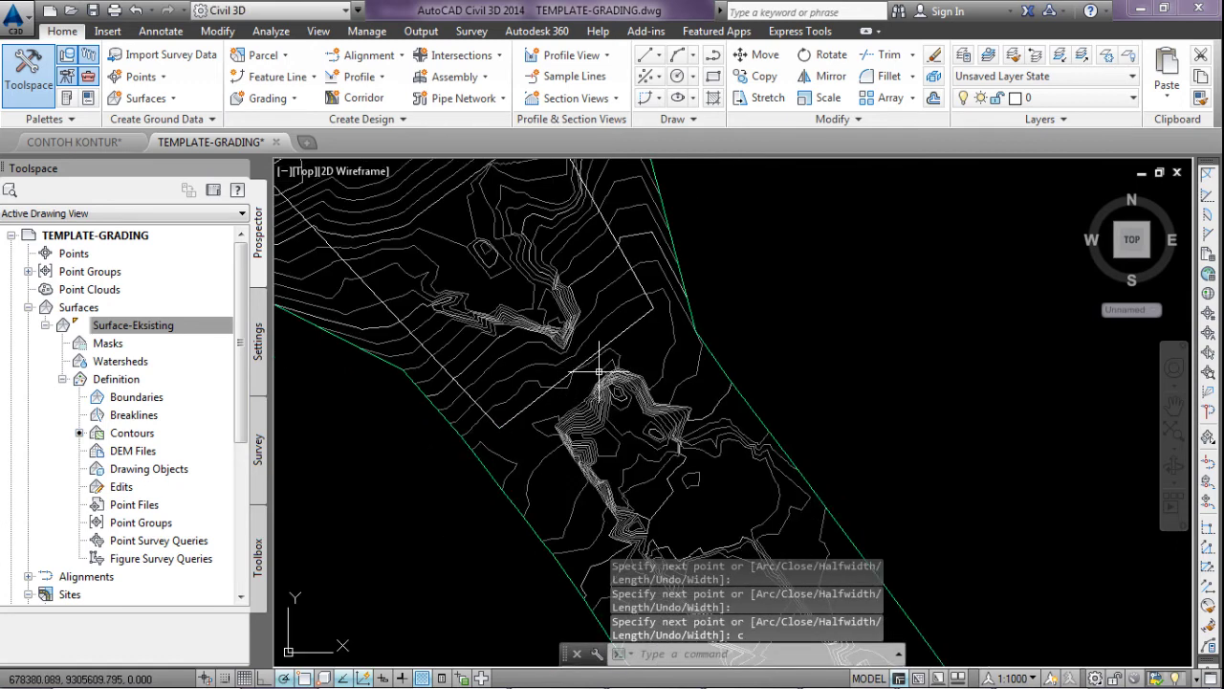
scroll(595, 353, down, 3)
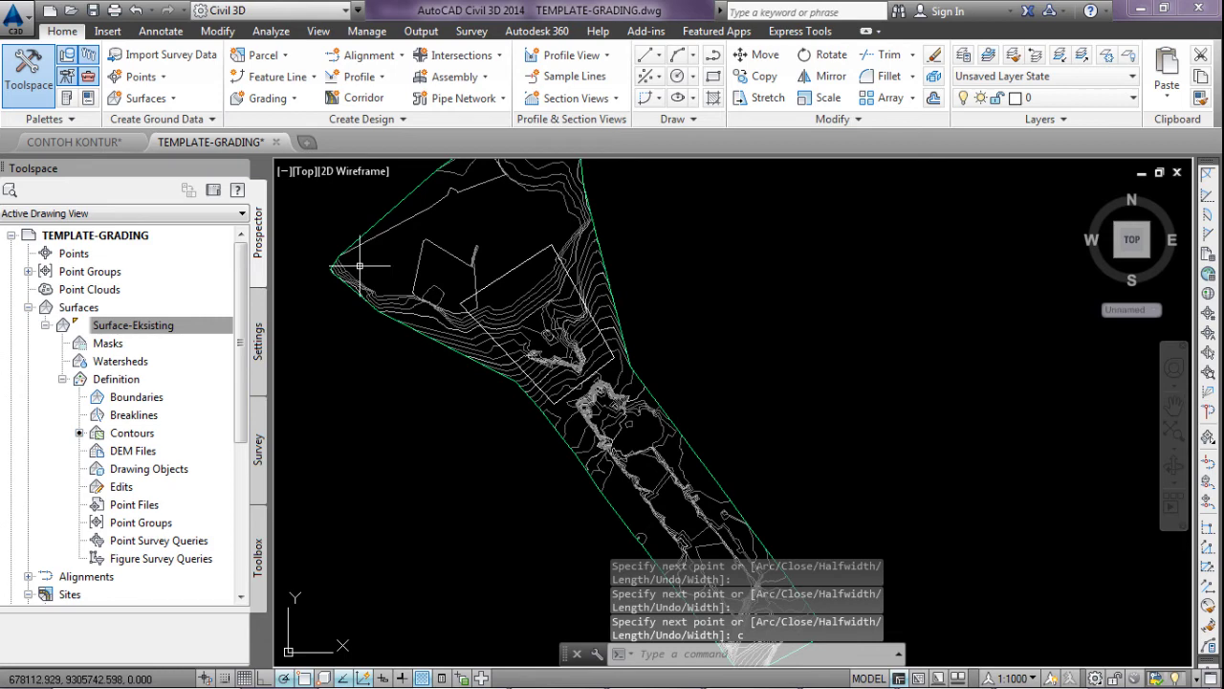
Add the new polyline to Surface-Eksisting as Outer boundary Boundary1.
click(130, 403)
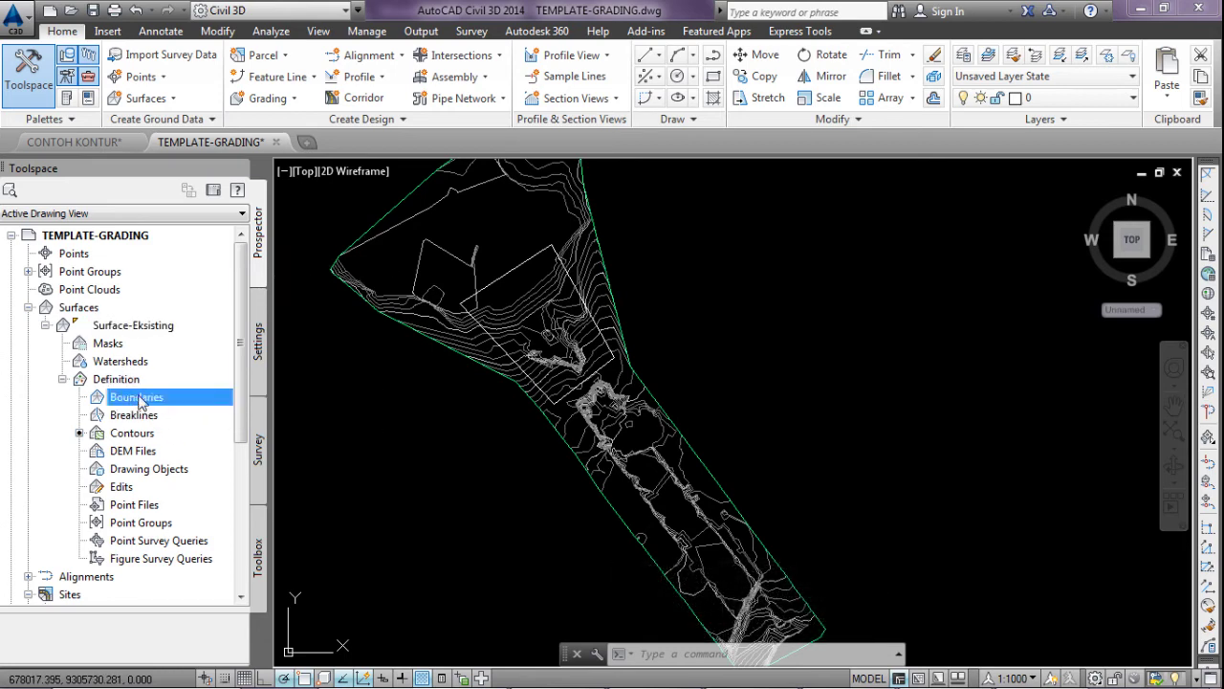
right_click(140, 402)
click(181, 406)
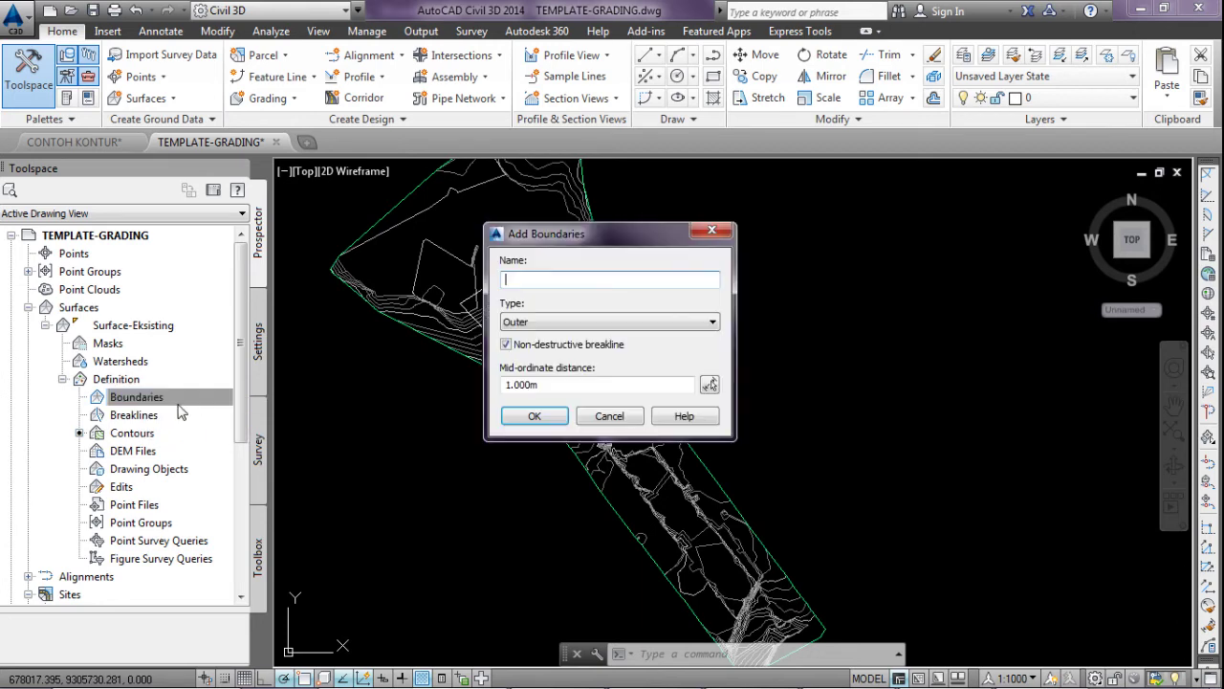
click(532, 417)
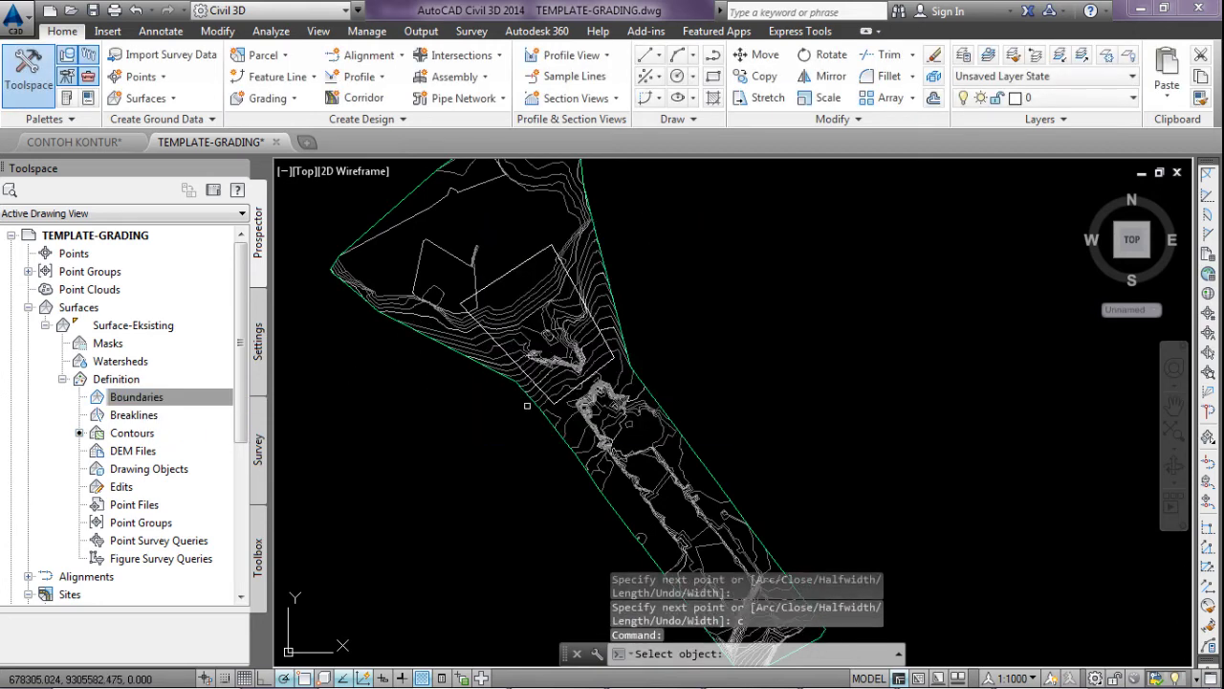
click(505, 276)
scroll(526, 306, up, 3)
scroll(538, 326, up, 3)
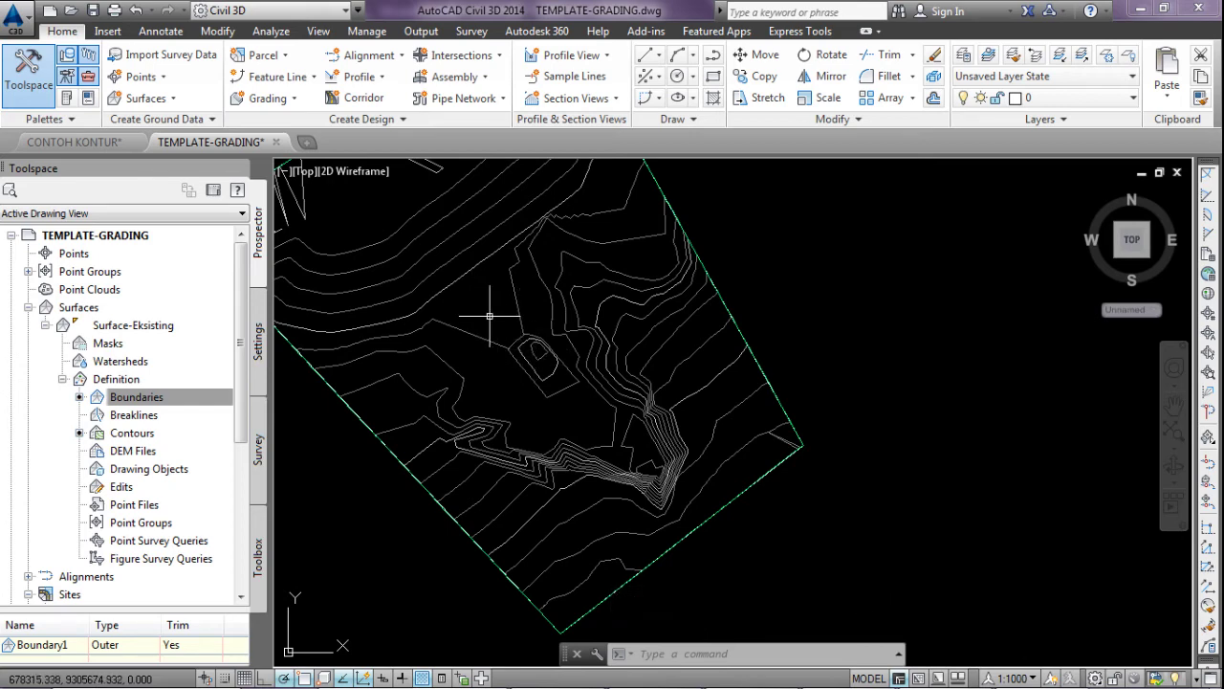
scroll(488, 315, down, 3)
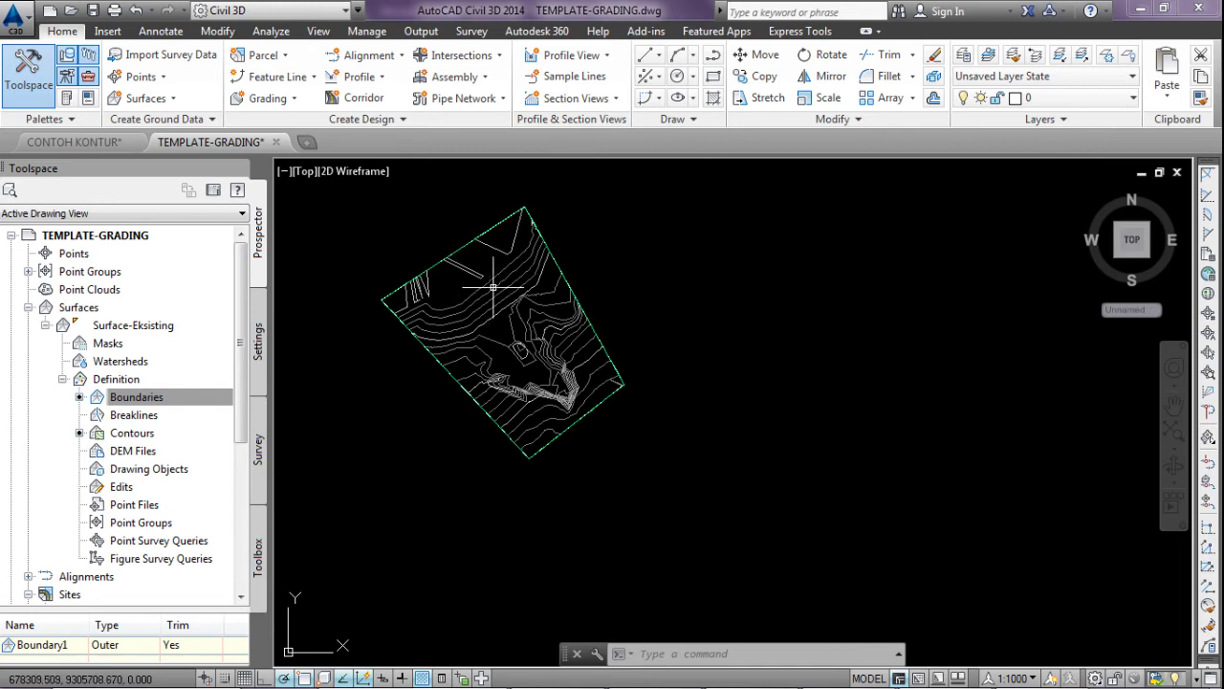
click(492, 286)
Open the clipped surface in Object Viewer and orbit it into a tilted view.
right_click(496, 287)
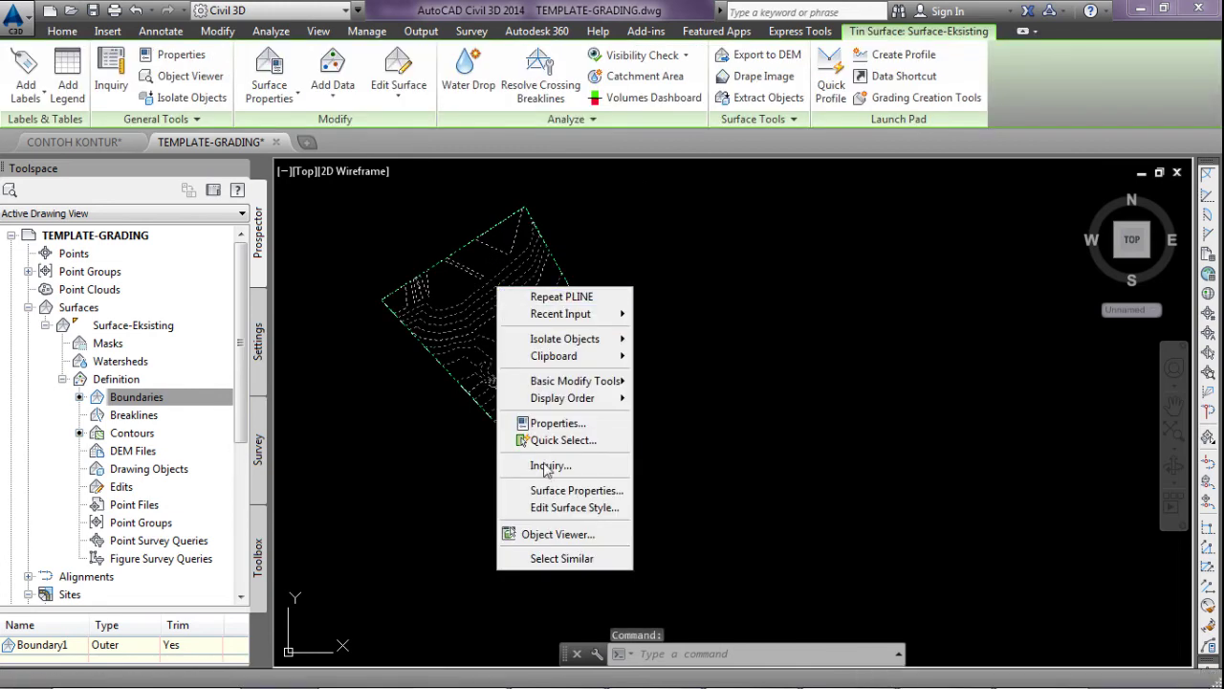
click(545, 536)
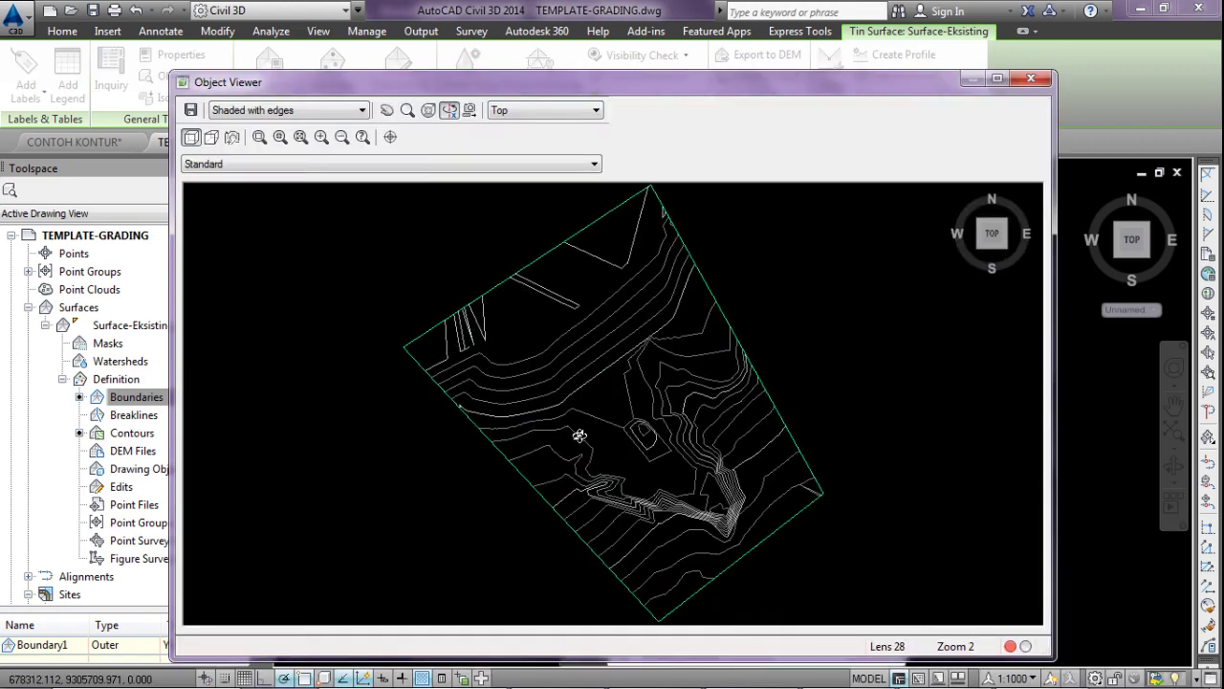
drag(580, 435, 617, 354)
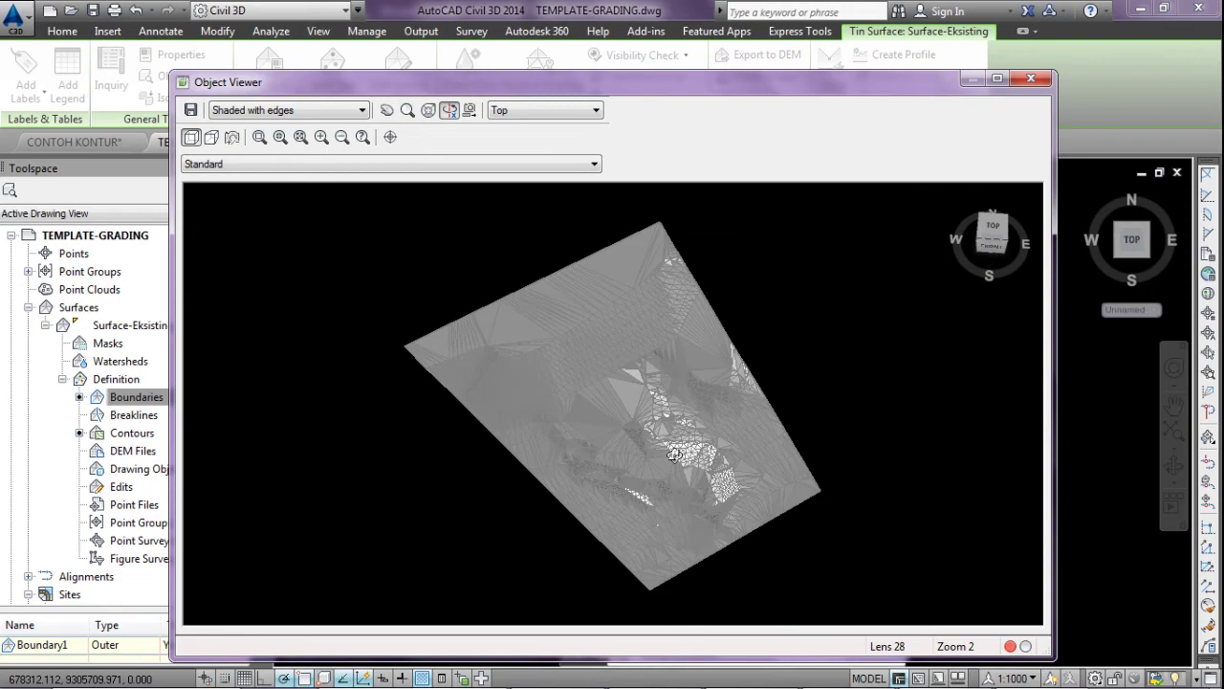
drag(674, 457, 672, 418)
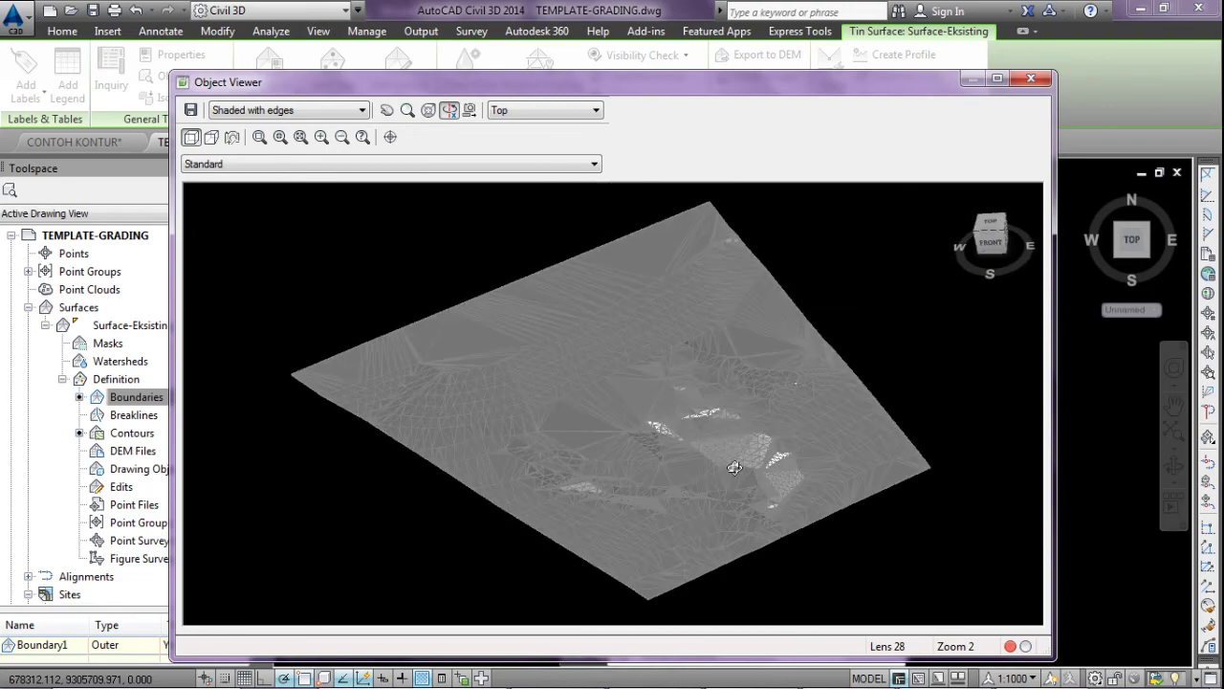
mouse_move(661, 459)
mouse_down()
mouse_move(627, 464)
mouse_move(759, 474)
mouse_move(568, 276)
mouse_up()
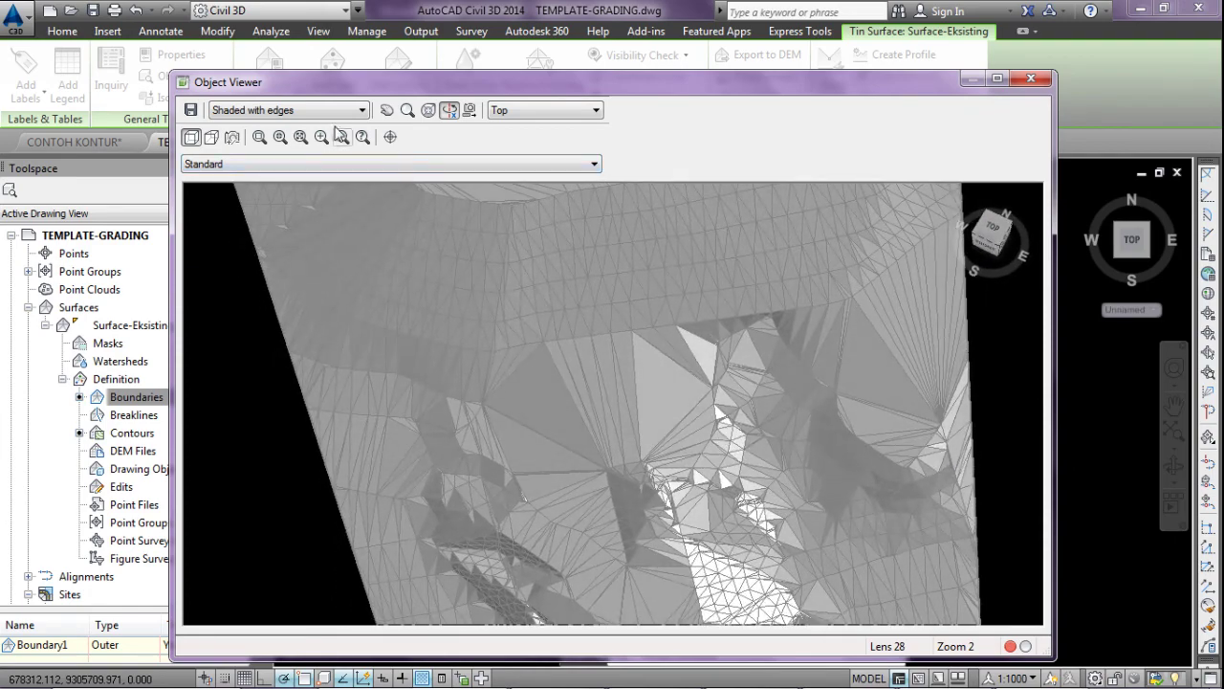
Render the surface in the Shades of Gray visual style.
click(325, 114)
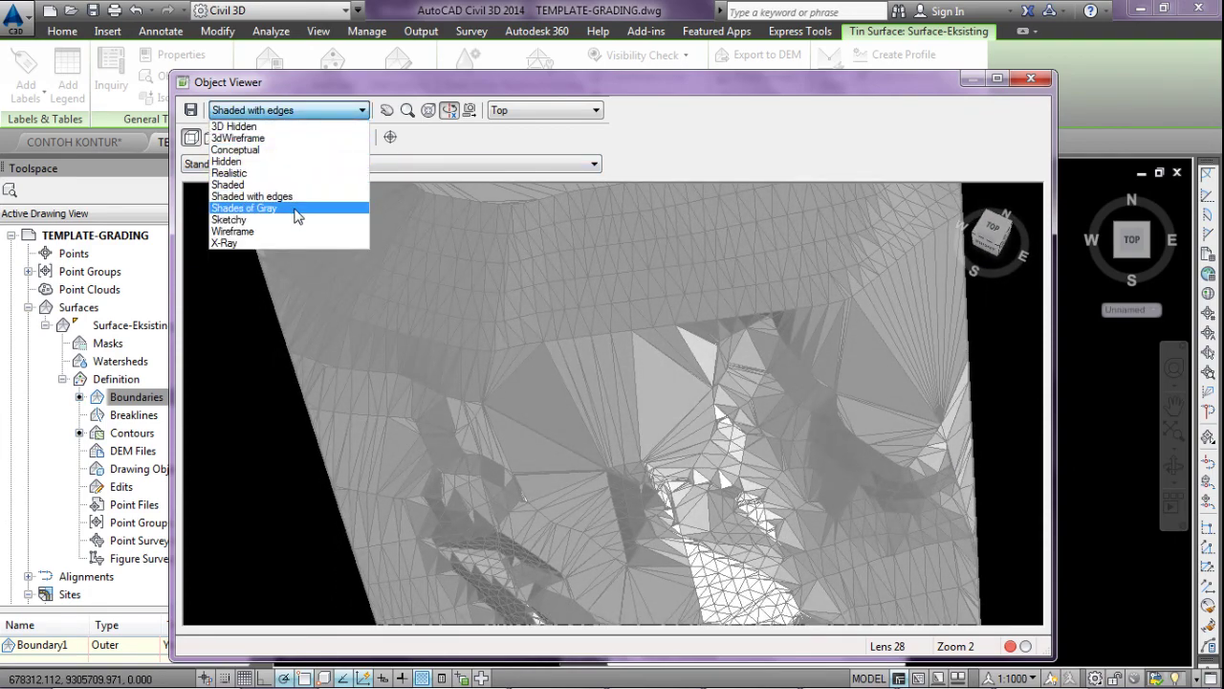
click(298, 218)
mouse_move(495, 352)
mouse_down()
mouse_move(537, 318)
mouse_move(565, 341)
mouse_move(546, 325)
mouse_move(500, 338)
mouse_move(512, 336)
mouse_up()
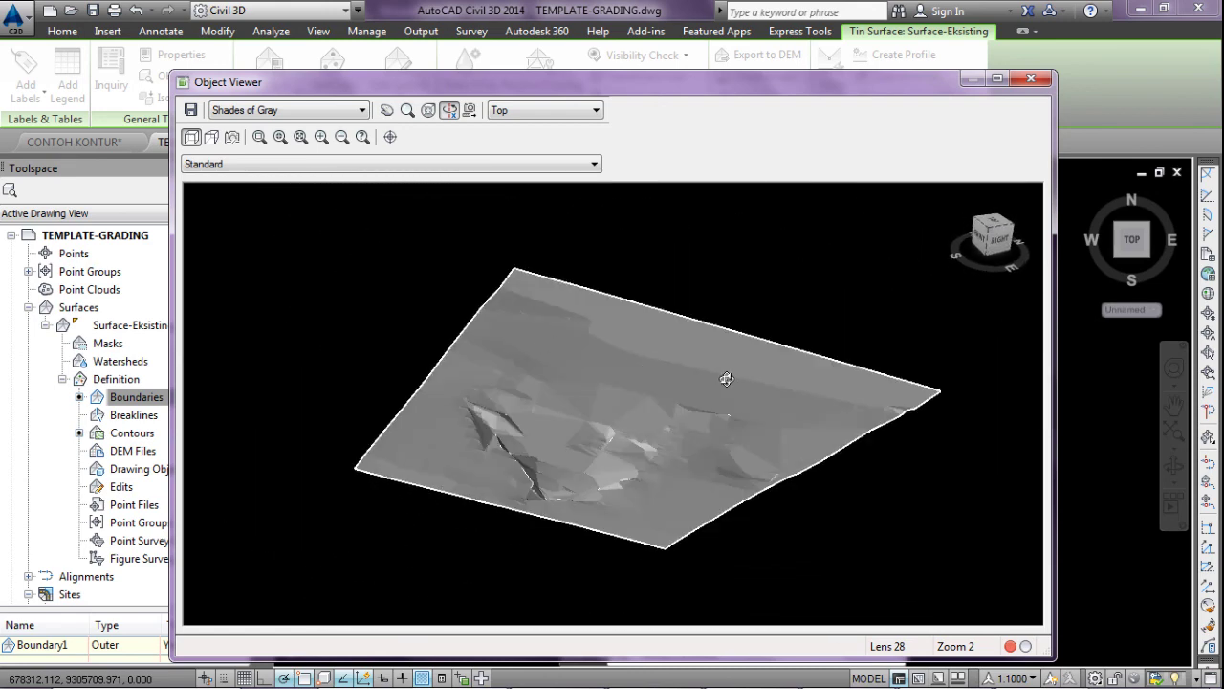